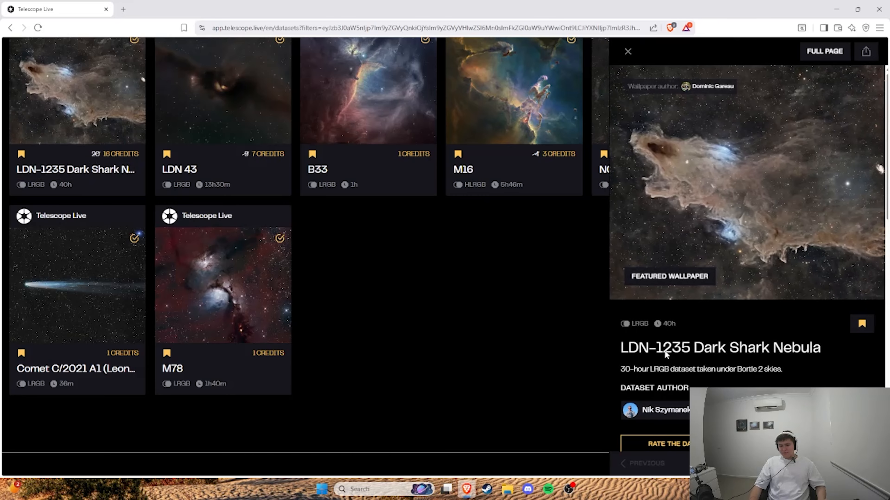
Step: Review the details of the LDN-1235 Dark Shark Nebula dataset, then close them
scroll(764, 350, down, 3)
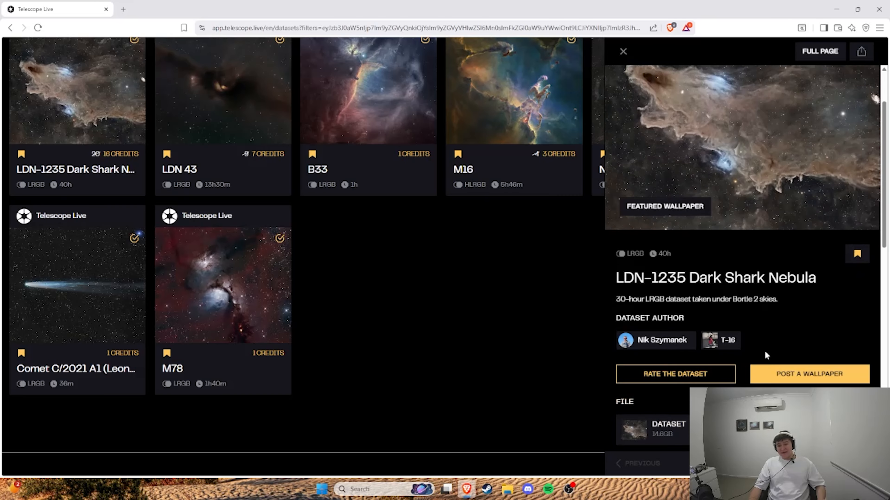
scroll(681, 272, up, 3)
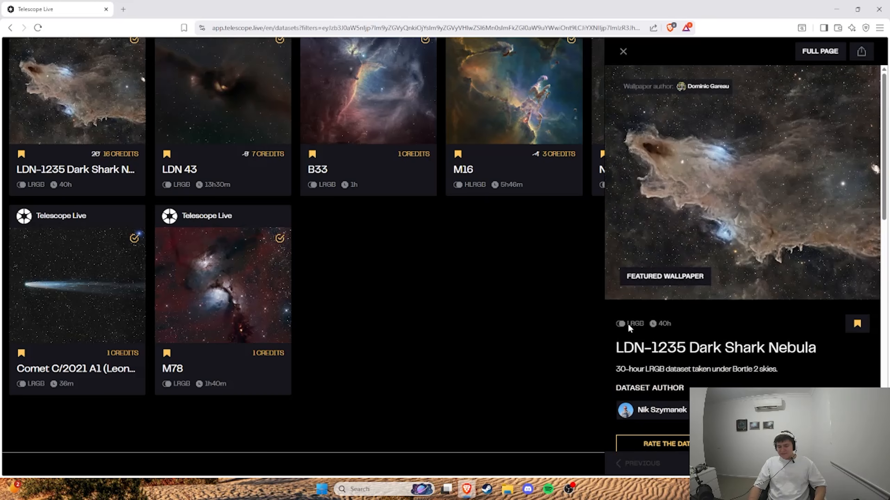
scroll(627, 322, down, 10)
click(501, 369)
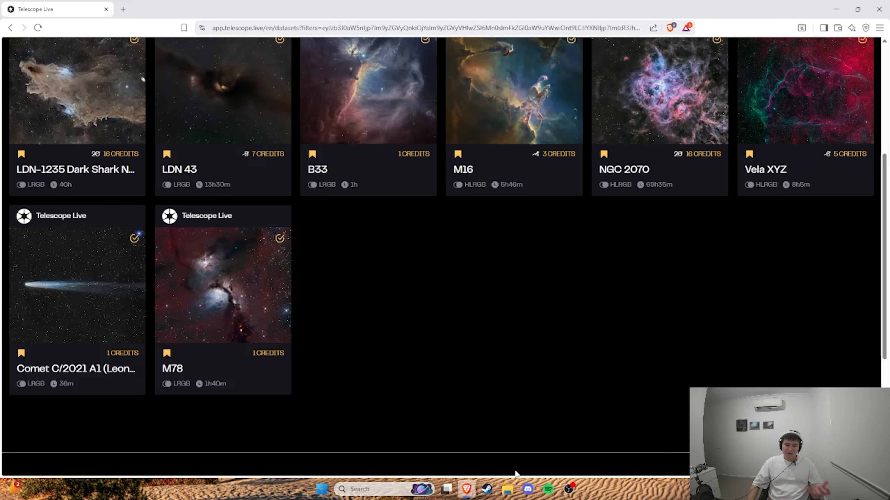
Step: In File Explorer, paste the copied LDN-1235 Dark Shark Nebula dataset folder into Astrophotography > Unedited-Raw on Games SSD (P:)
click(508, 489)
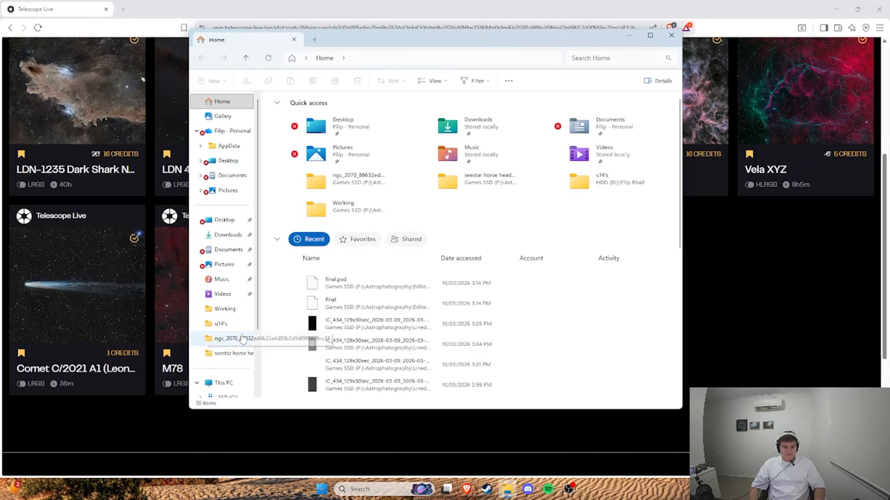
click(228, 338)
click(351, 58)
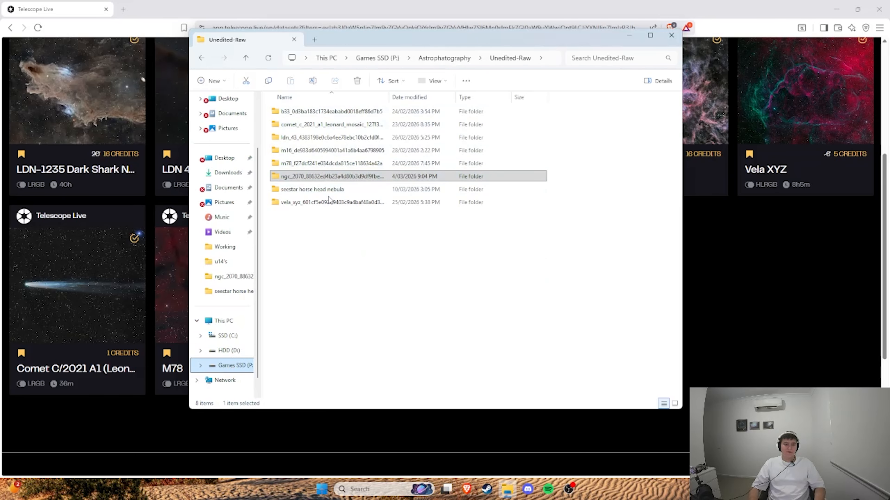
drag(420, 38, 329, 31)
key(ctrl+v)
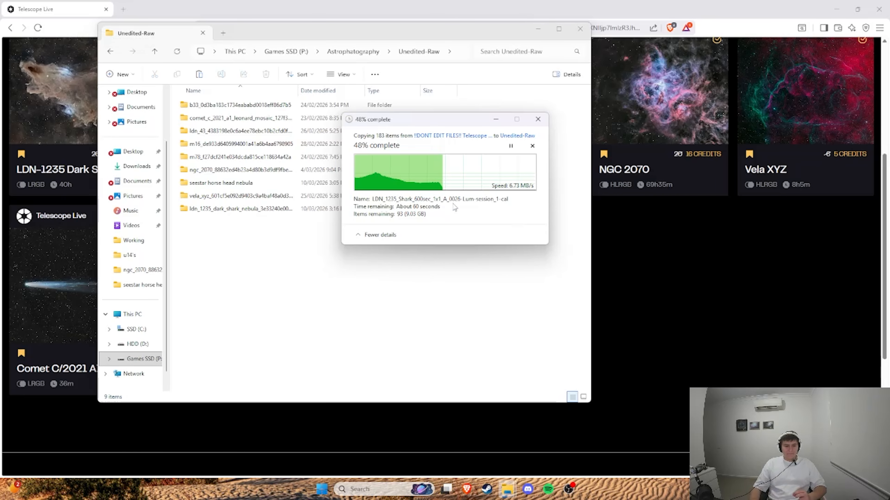
Step: View the finished Rosette Nebula 1 and M78 Final images stored under the "!!DONT EDIT FILES!! Telescope Live" folder
click(111, 51)
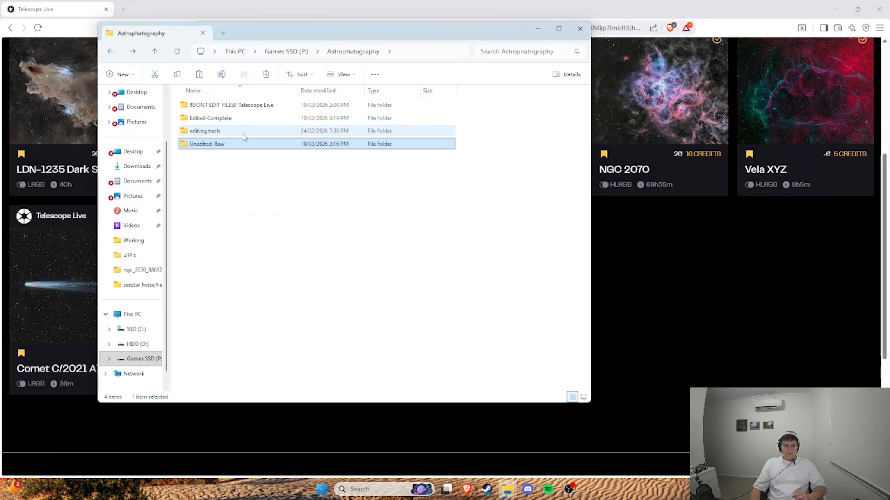
double_click(245, 105)
double_click(242, 118)
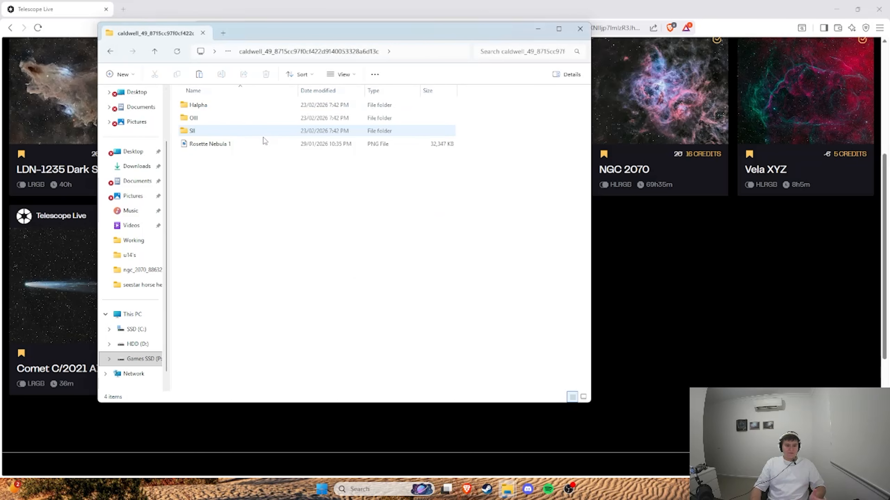
double_click(212, 144)
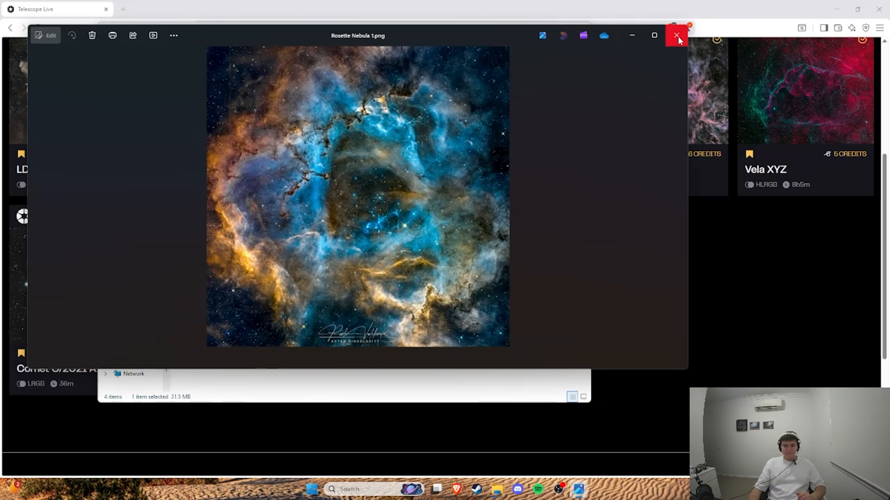
click(676, 35)
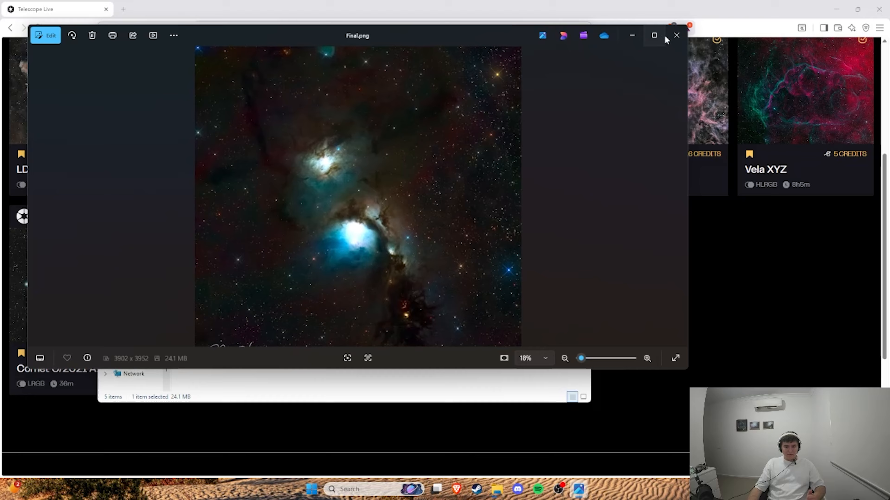
click(664, 34)
click(876, 10)
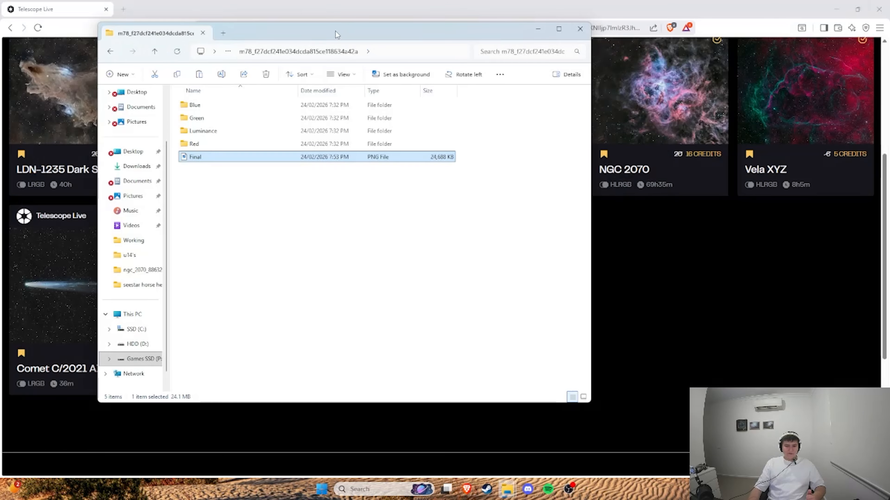
Step: View the Final image in the sh_2_308 dataset folder
drag(428, 30, 450, 37)
click(131, 59)
click(249, 243)
double_click(249, 243)
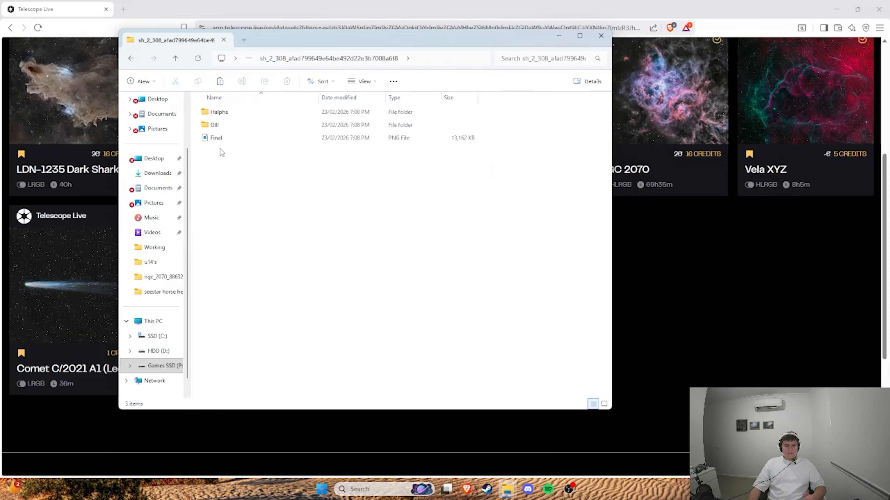
double_click(224, 141)
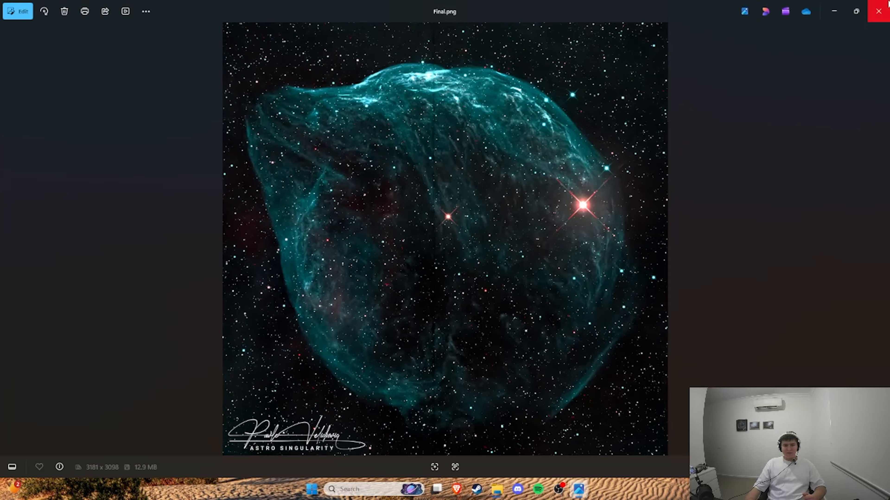
click(879, 11)
Step: Look at the NGC 2070 dataset details on Telescope Live and the Final 2 image in the local ngc_2070 folder
click(131, 58)
click(242, 215)
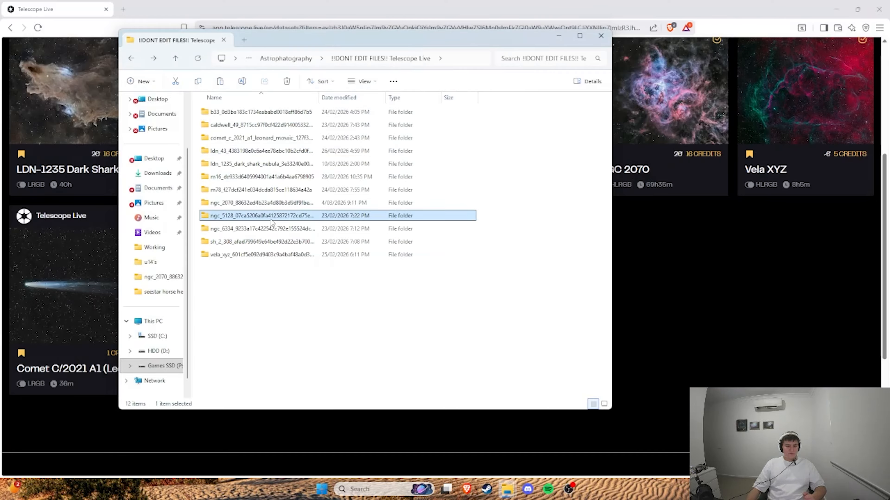
click(657, 91)
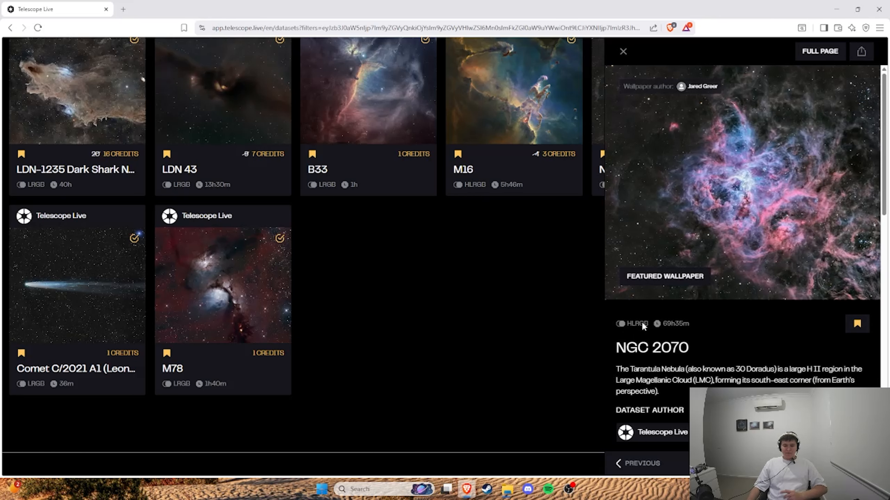
click(515, 333)
click(507, 489)
double_click(189, 219)
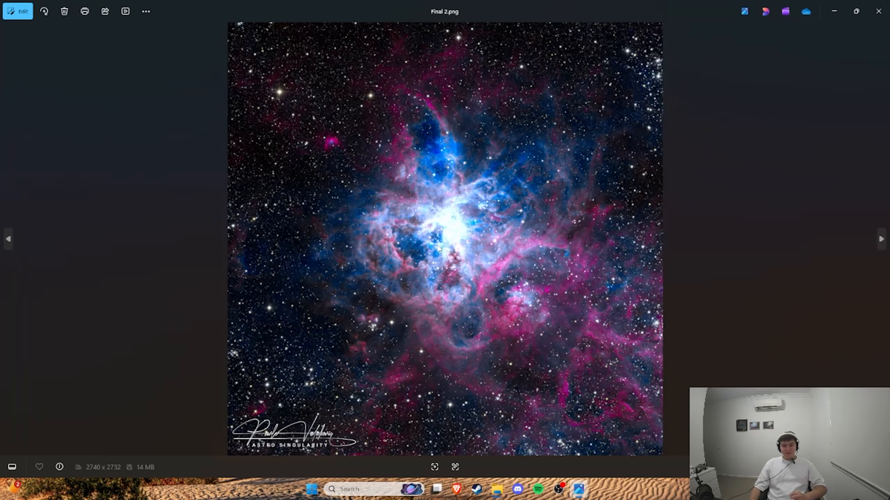
click(879, 11)
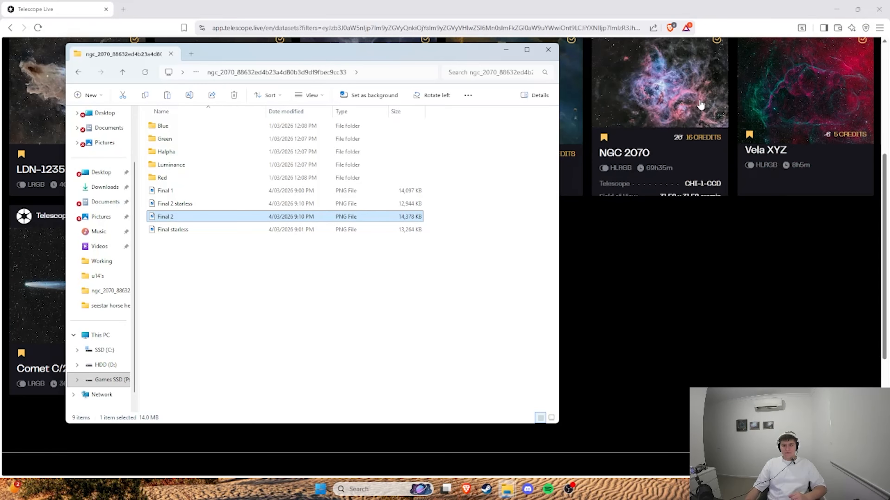
Step: Compare the local Final 1 image of NGC 2070 with the featured wallpaper on the dataset's Telescope Live page
double_click(189, 192)
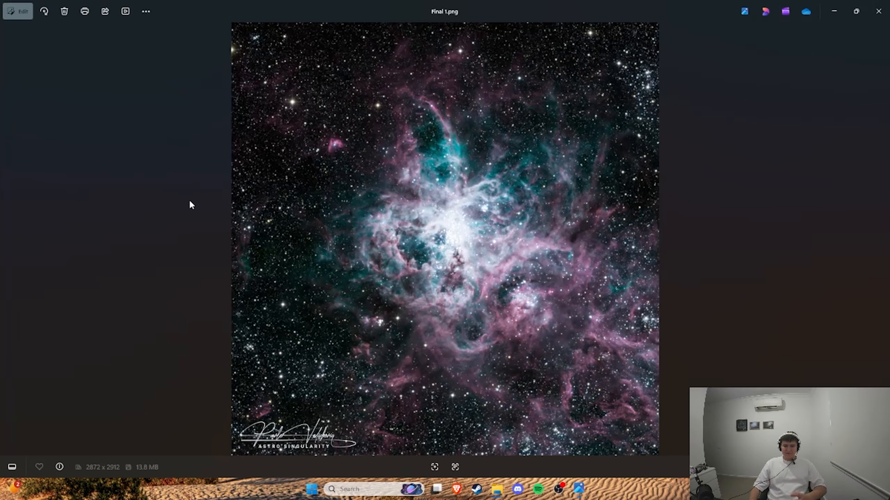
click(879, 11)
click(697, 106)
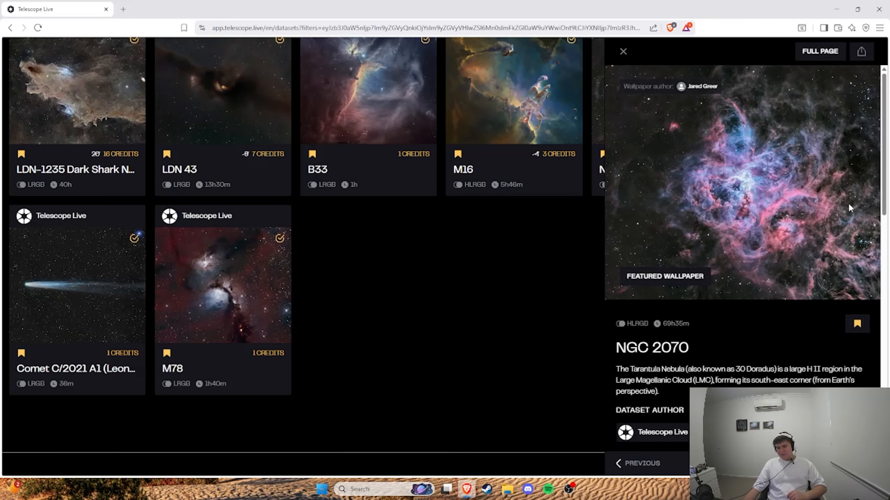
click(507, 489)
double_click(188, 192)
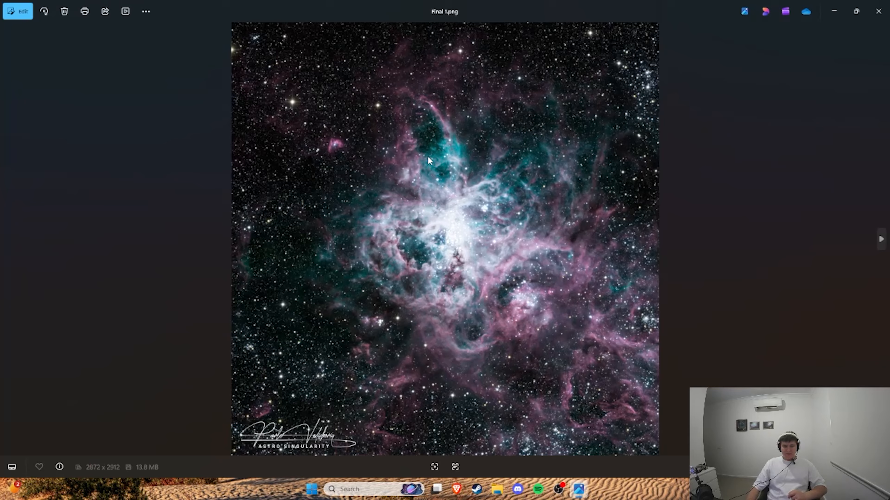
click(878, 11)
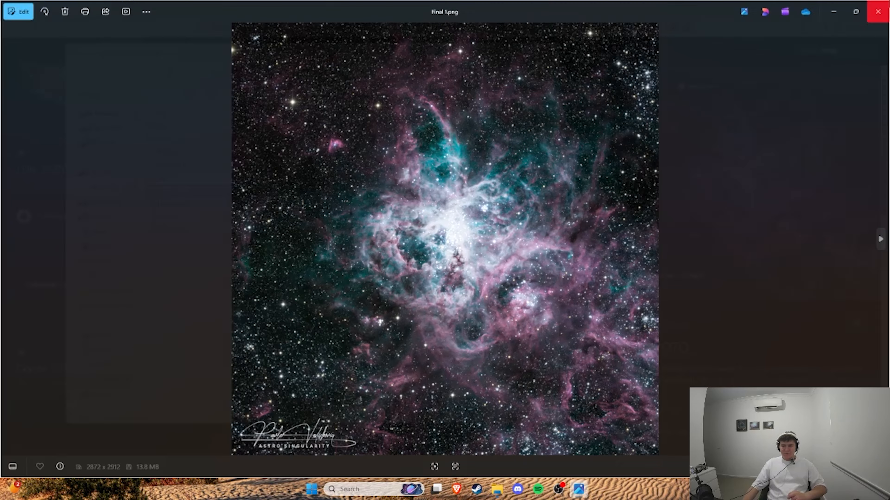
Step: Examine the LDN-1235 frames in the Full Dataset folder of ldn_1235_dark_shark_nebula under Unedited-Raw
click(123, 78)
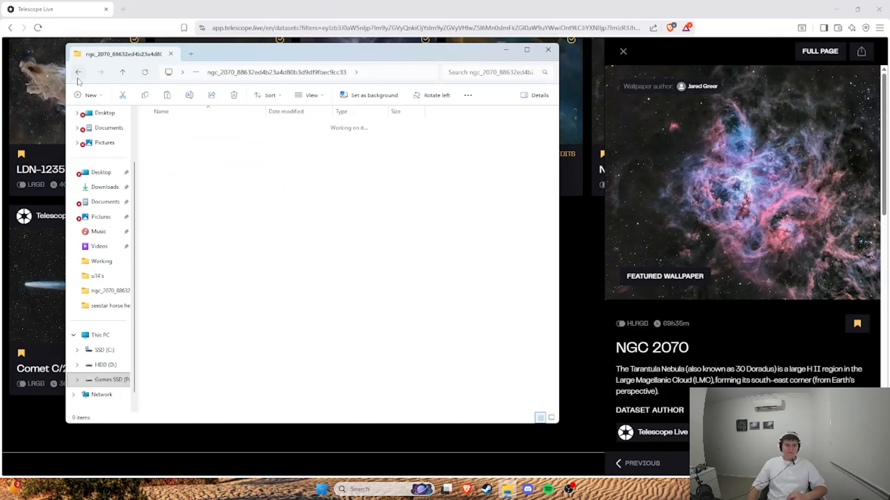
click(511, 496)
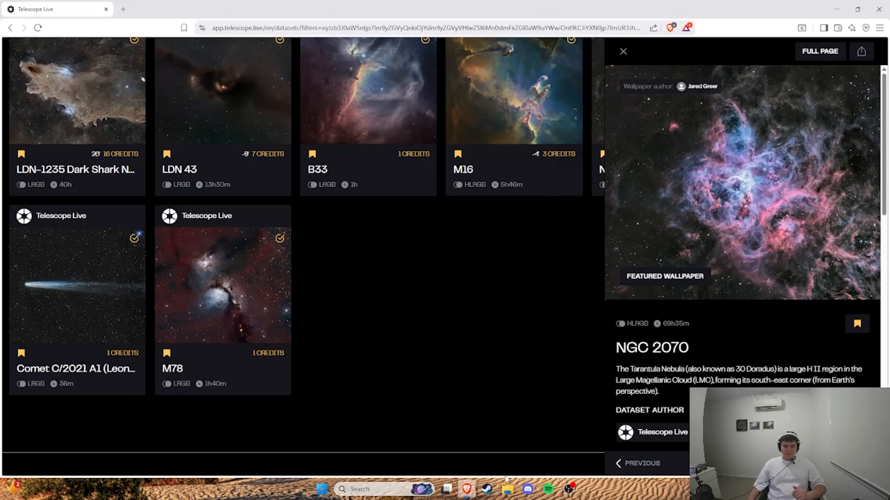
click(507, 490)
click(83, 73)
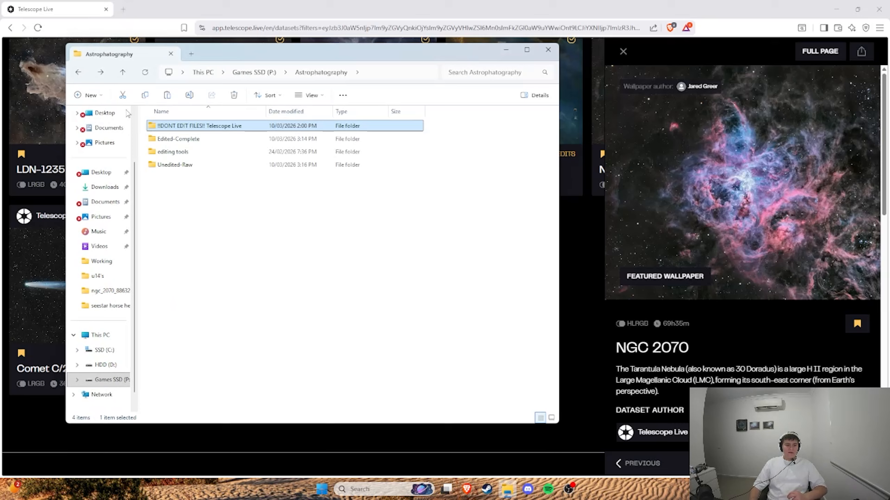
double_click(182, 165)
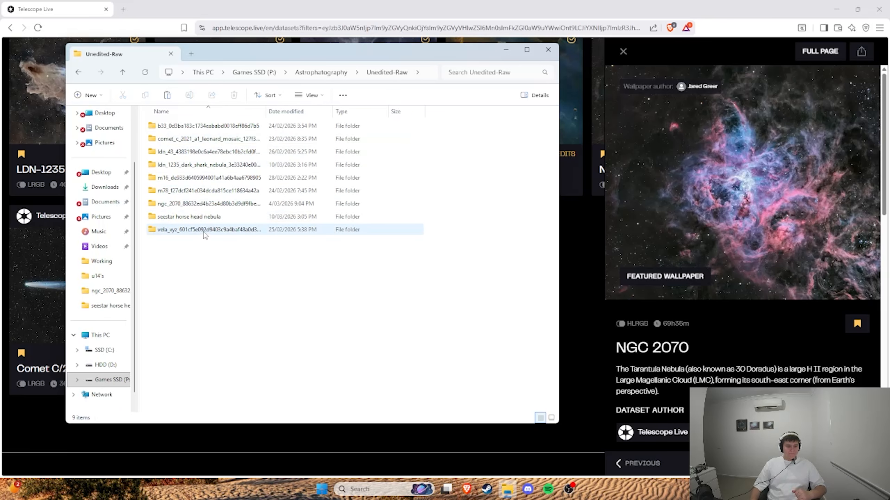
double_click(196, 164)
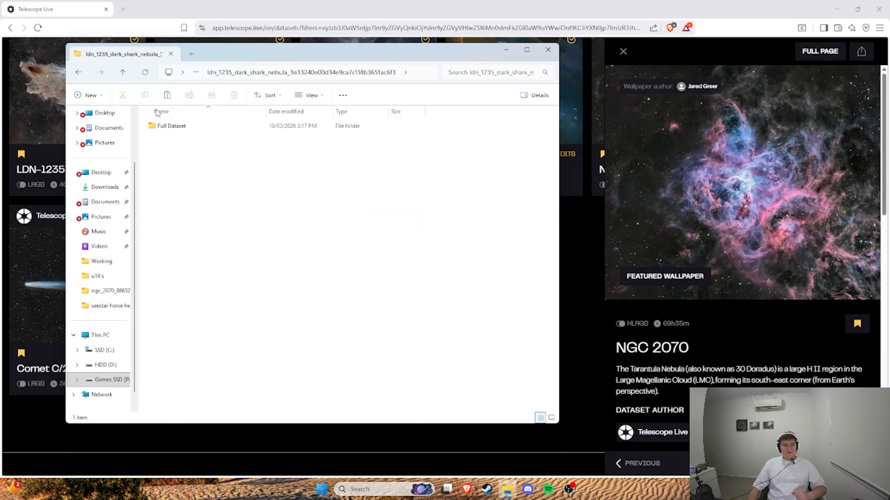
double_click(176, 127)
scroll(217, 142, down, 20)
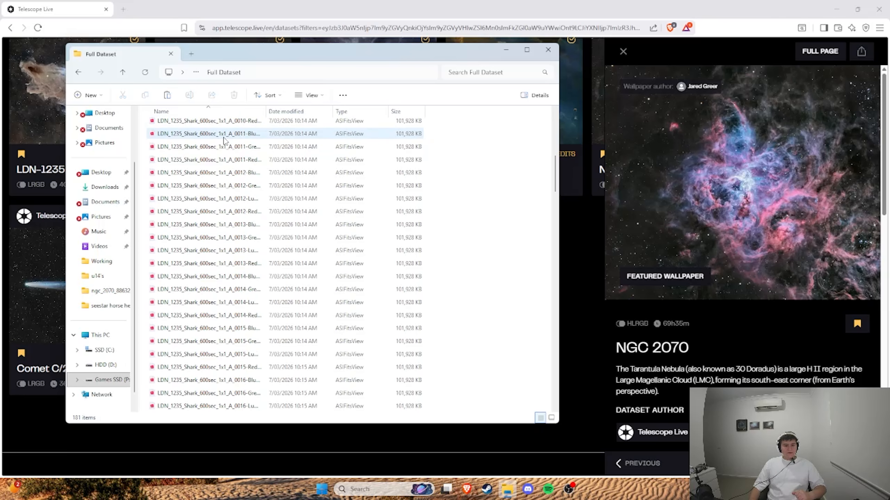
click(78, 72)
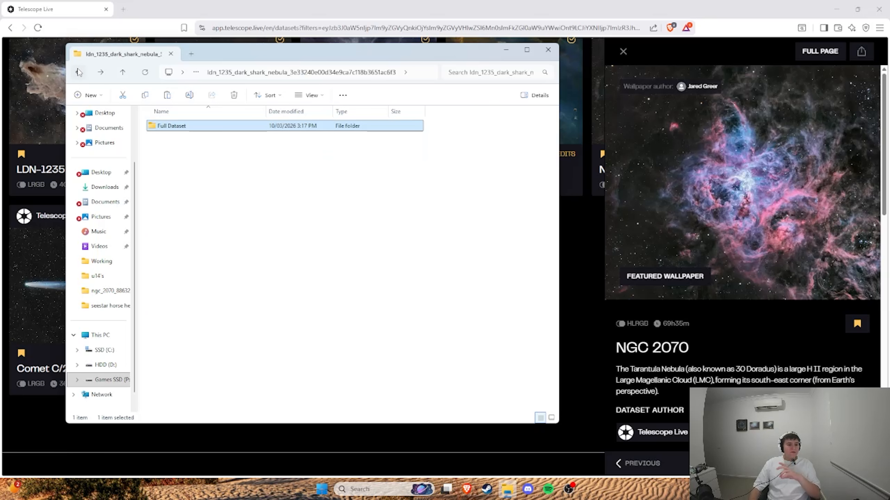
click(78, 72)
double_click(196, 165)
Step: Launch Siril
drag(315, 51, 394, 34)
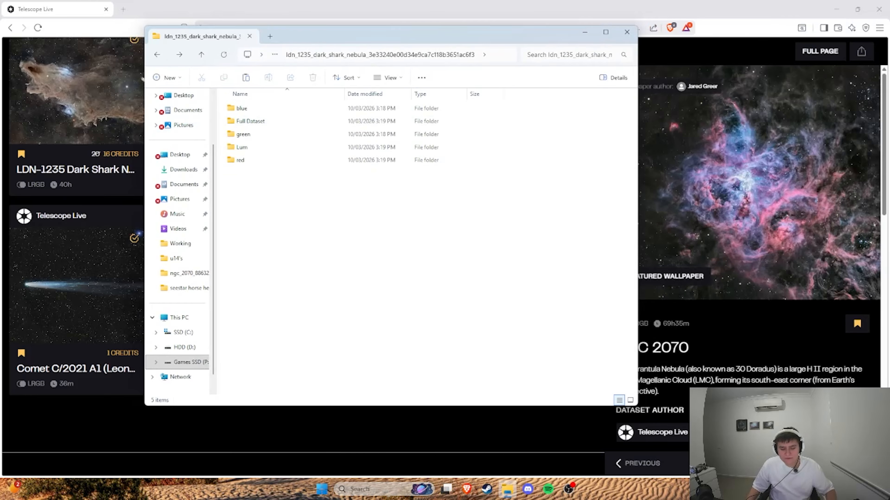
click(418, 491)
text(s)
click(428, 202)
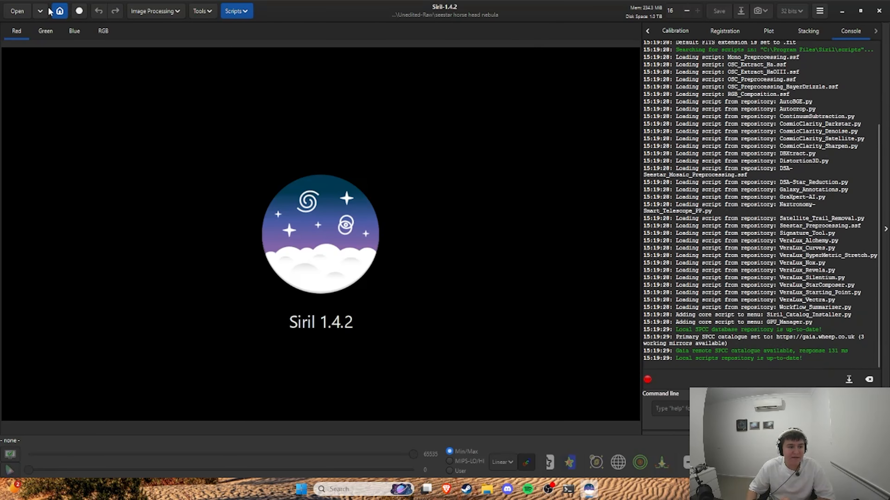
Step: Set the working directory to the blue folder inside Unedited-Raw's ldn_1235_dark_shark_nebula folder
click(60, 10)
click(489, 87)
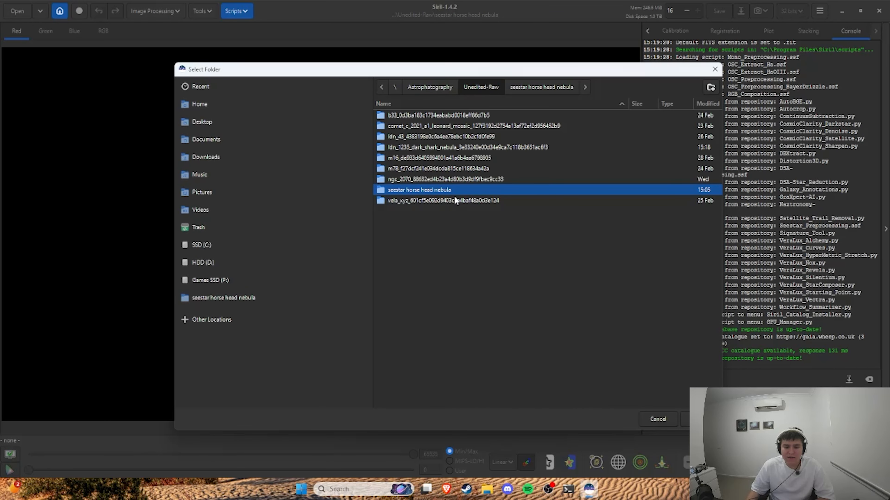
double_click(434, 146)
click(409, 115)
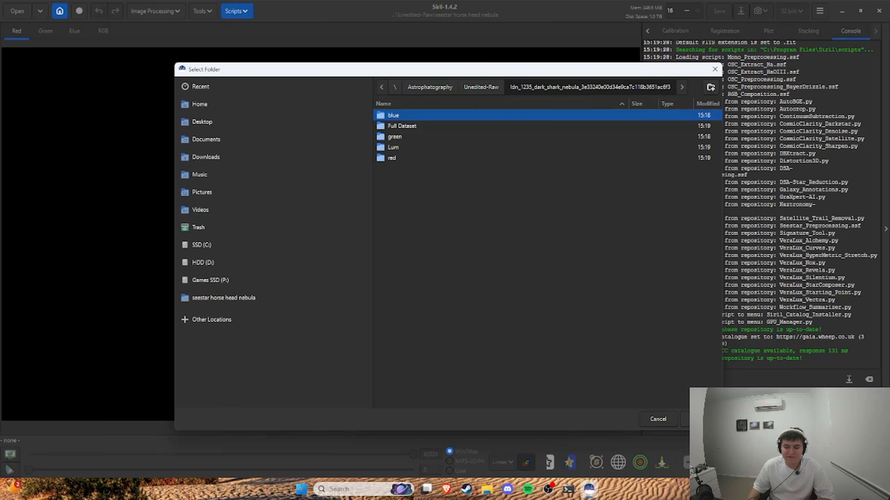
click(699, 420)
Step: Convert the blue frames into a sequence named "b" and display it with AutoStretch
click(647, 34)
click(648, 34)
click(648, 34)
click(648, 34)
click(648, 34)
text(b)
click(746, 103)
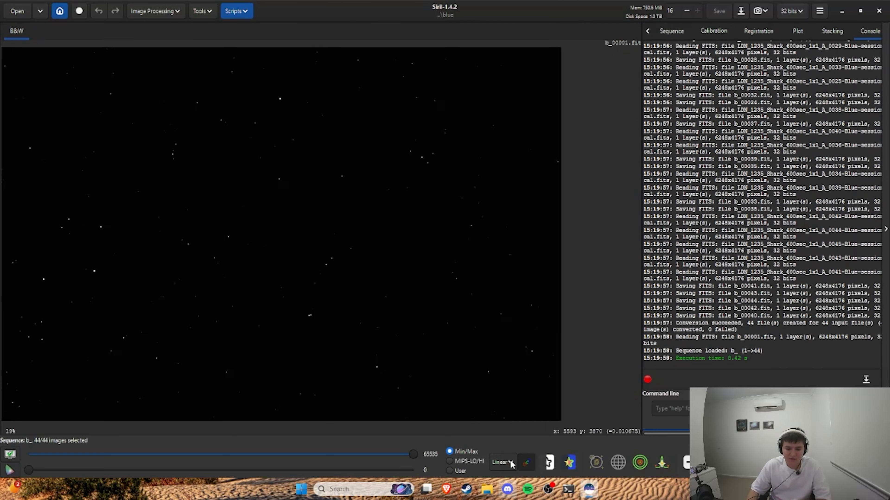
click(501, 462)
click(516, 422)
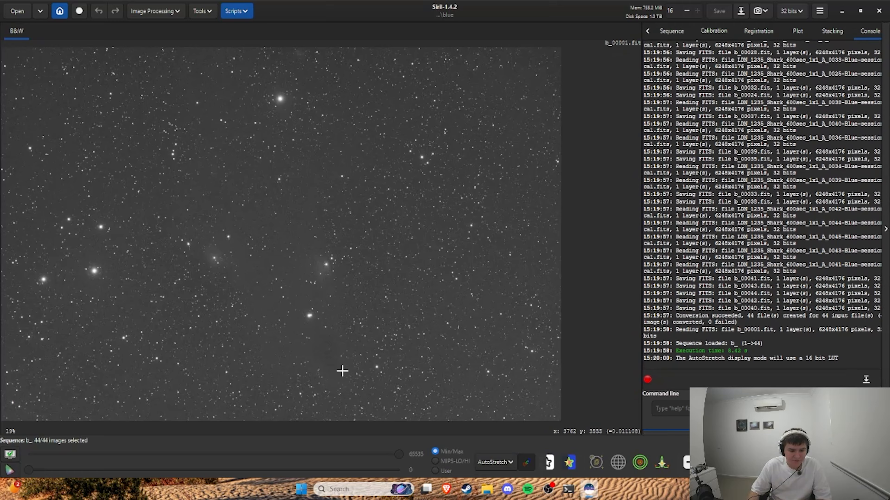
Step: Register all frames of the blue sequence using Global Star Alignment with homography transformation and Lanczos-4 interpolation
click(713, 31)
click(751, 29)
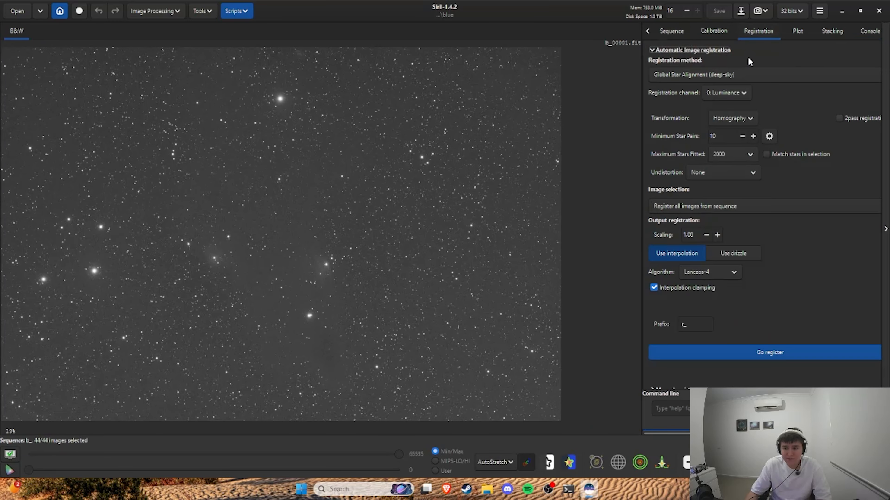
click(778, 359)
click(649, 32)
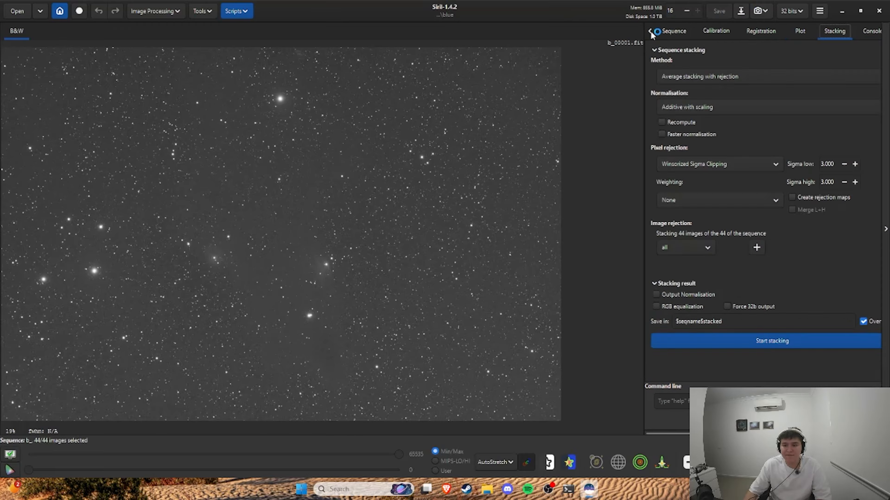
click(651, 32)
click(651, 31)
click(651, 32)
click(651, 32)
click(651, 32)
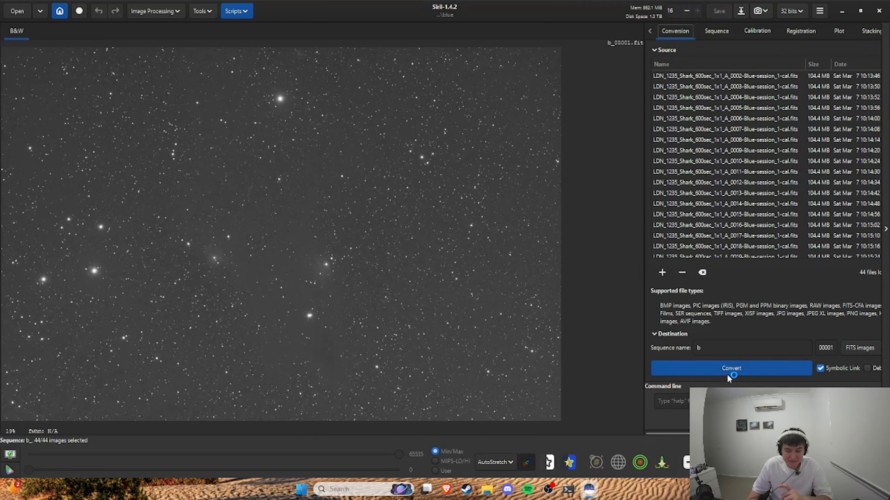
click(757, 31)
click(800, 31)
click(746, 352)
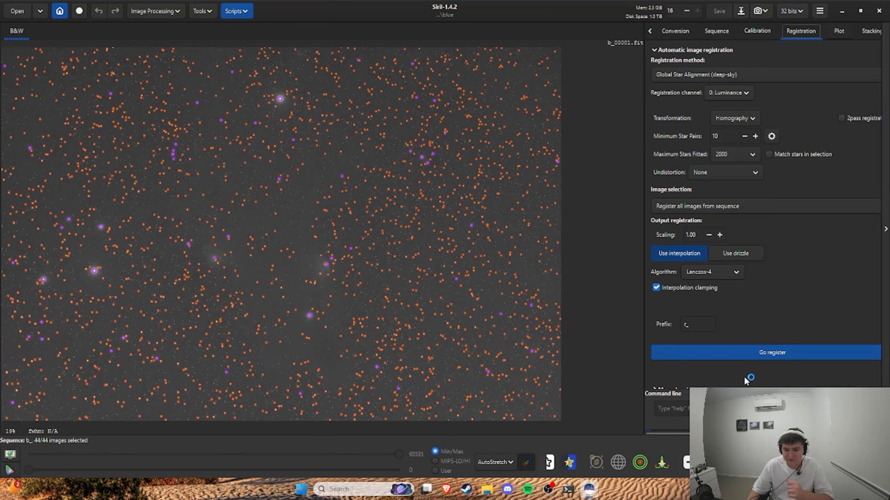
Step: Stack the registered blue sequence using average stacking with rejection, additive with scaling normalisation and Winsorized sigma clipping at 3.000
click(871, 31)
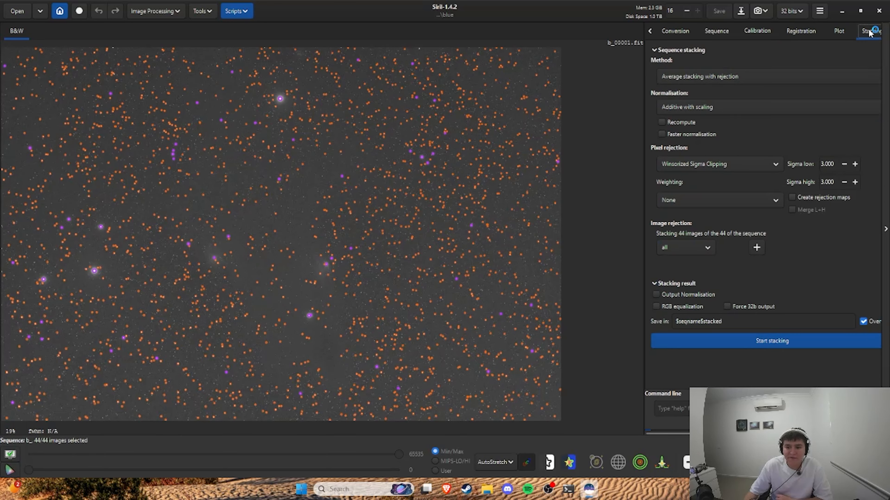
click(772, 342)
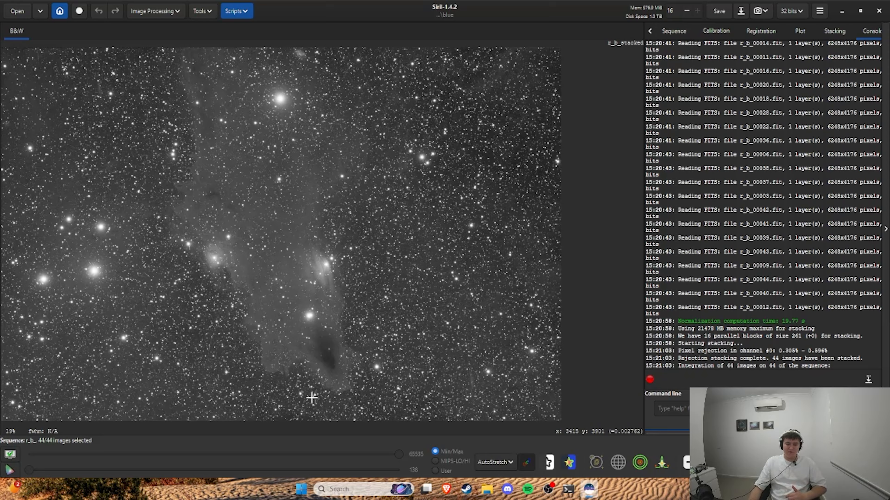
Step: Set the working directory to the green folder beside the blue one
click(25, 14)
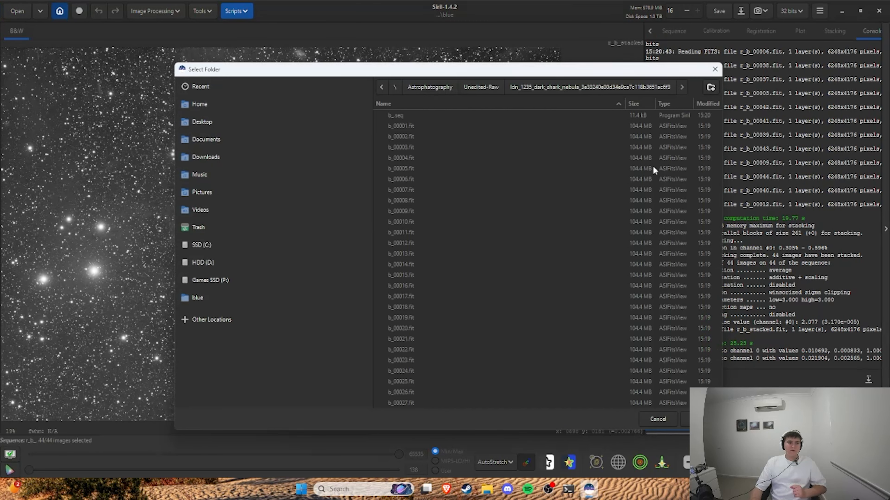
click(572, 84)
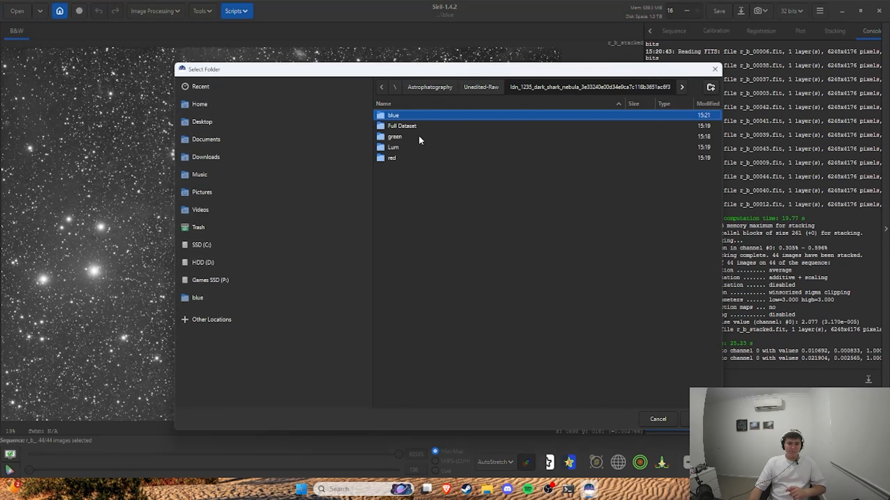
key(Down)
key(Down)
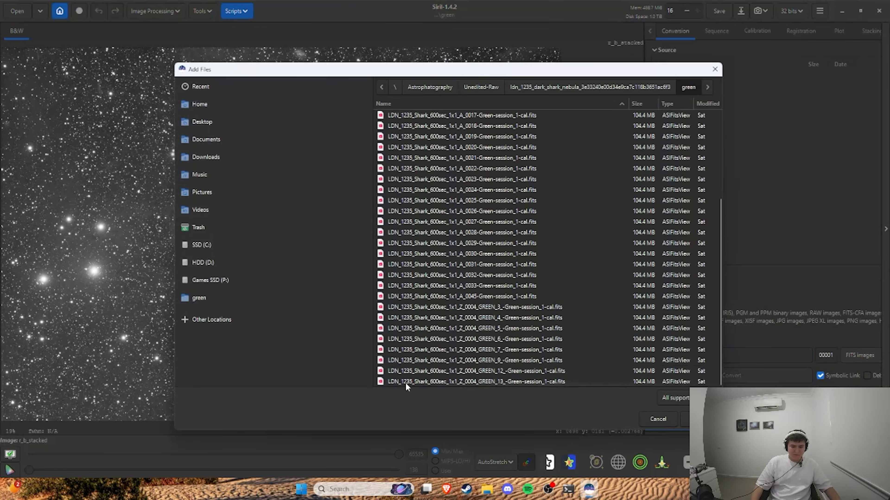
Step: Add all the green session frames and convert them into a sequence named "g"
click(405, 382)
key(ctrl+a)
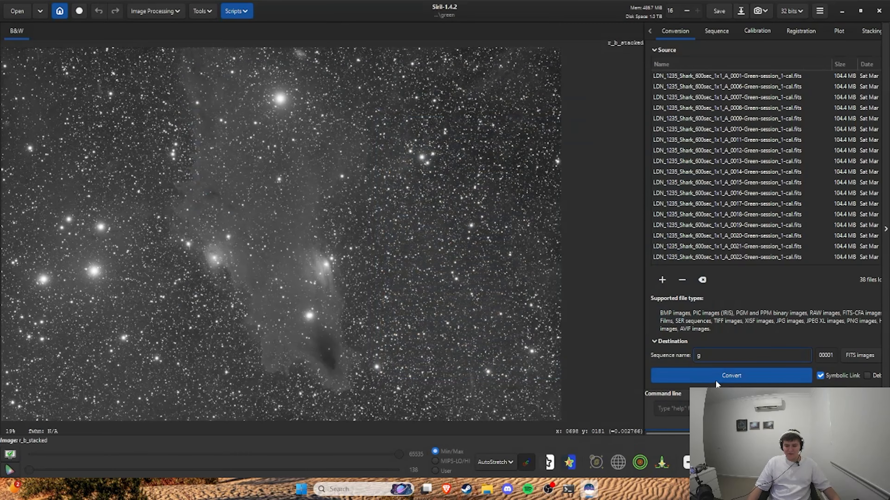
click(715, 380)
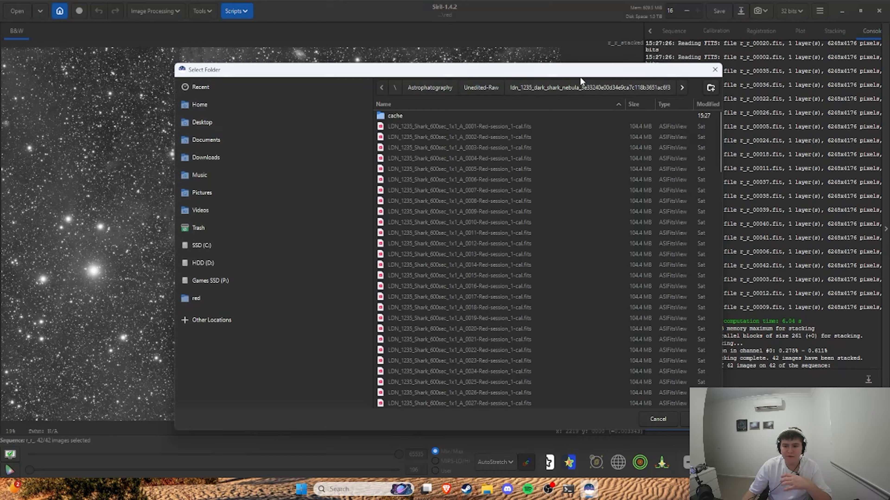
Step: Create a folder named "processing" in the ldn_1235_dark_shark_nebula folder and make it the working directory
click(547, 87)
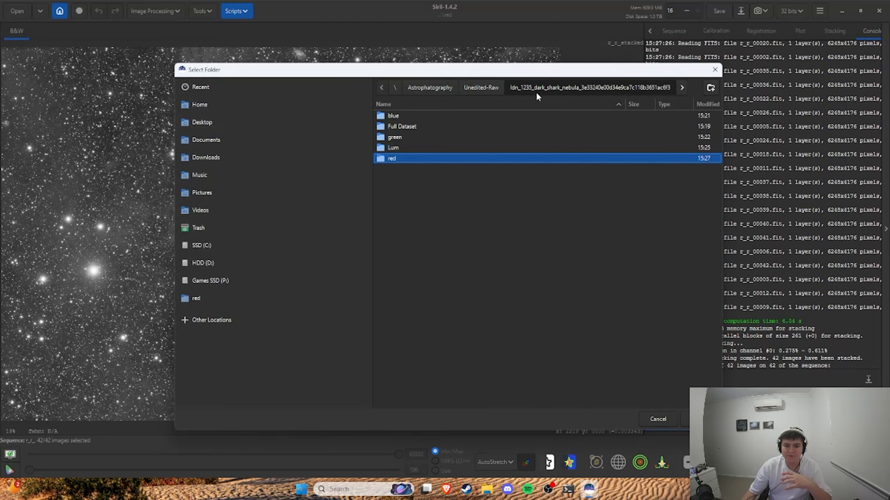
right_click(457, 213)
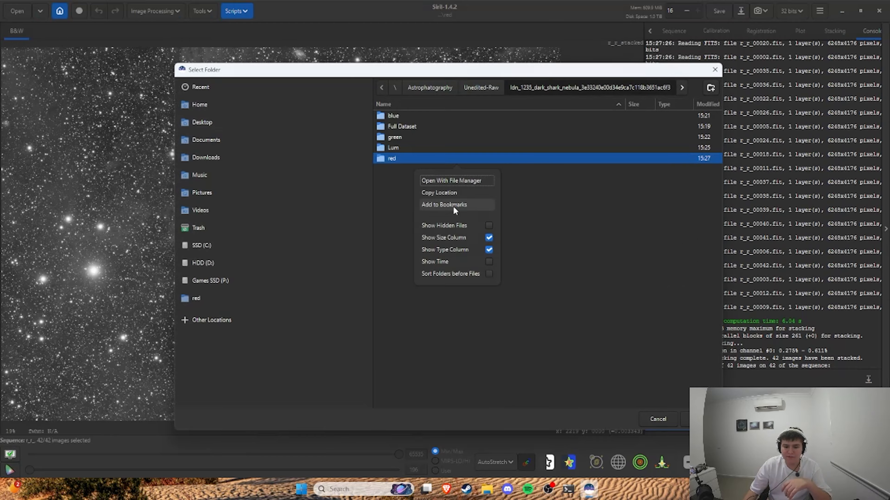
click(563, 263)
click(710, 87)
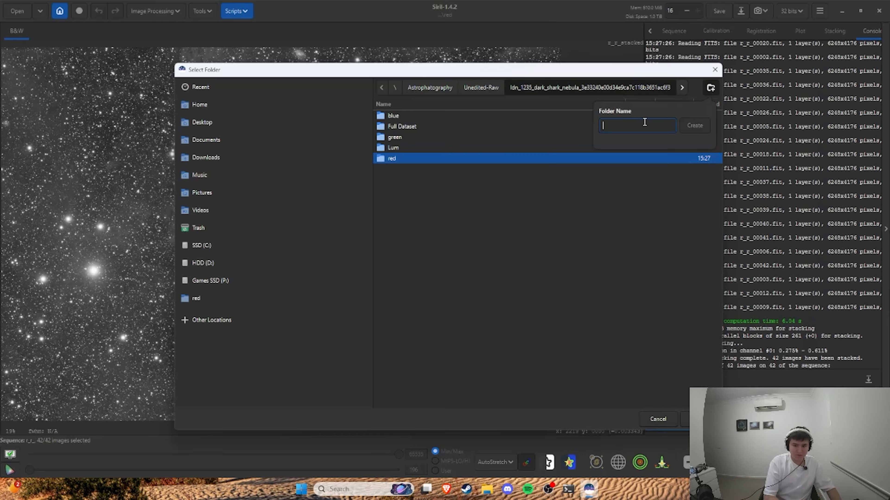
text(processing)
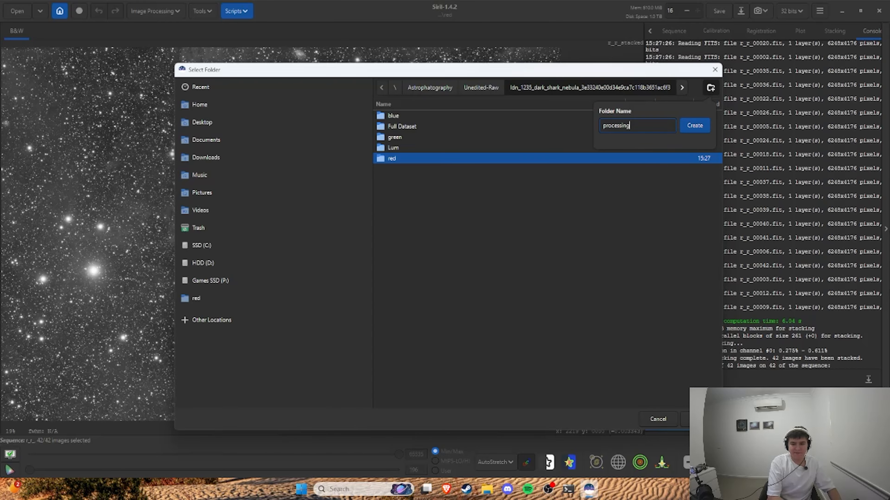
click(683, 129)
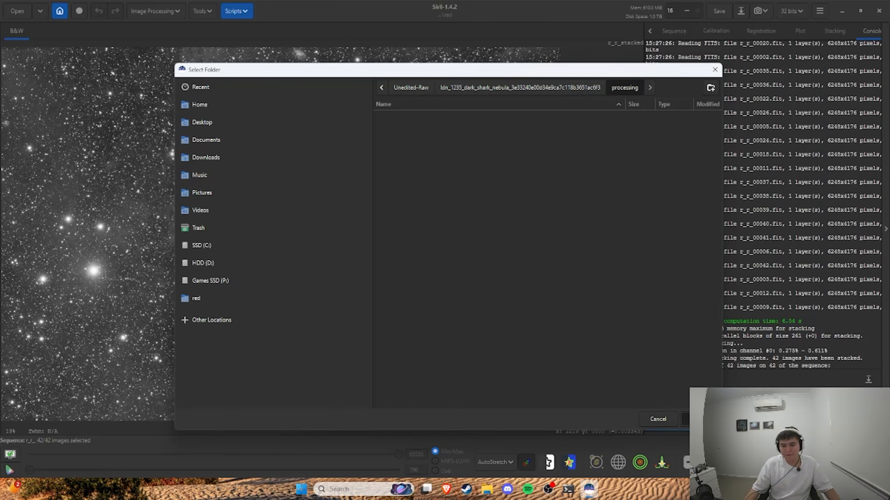
click(700, 419)
Step: Start a multi-layer composition and load r_l_stacked.fit from the Lum folder as its luminance layer
click(155, 11)
click(155, 151)
click(354, 173)
click(643, 98)
double_click(468, 145)
scroll(491, 281, down, 10)
double_click(468, 391)
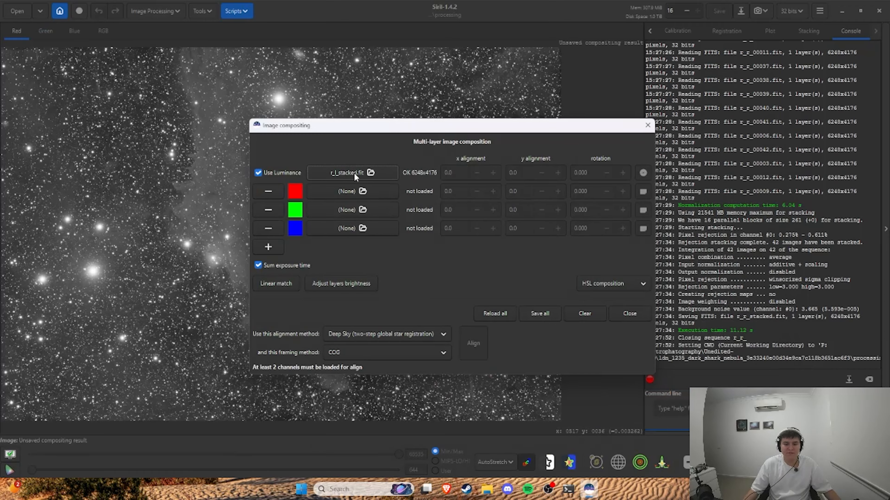
Step: Load r_r_stacked.fit from the red folder as the composition's red layer
click(357, 190)
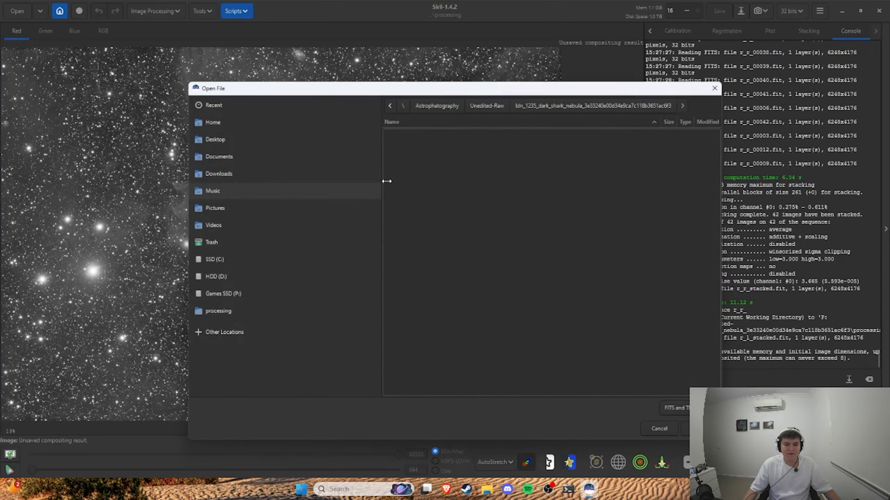
double_click(403, 185)
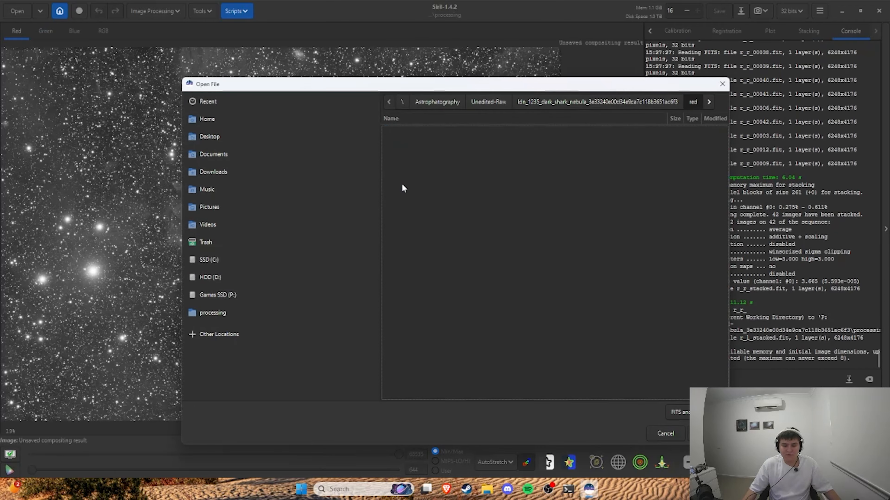
scroll(427, 190, down, 15)
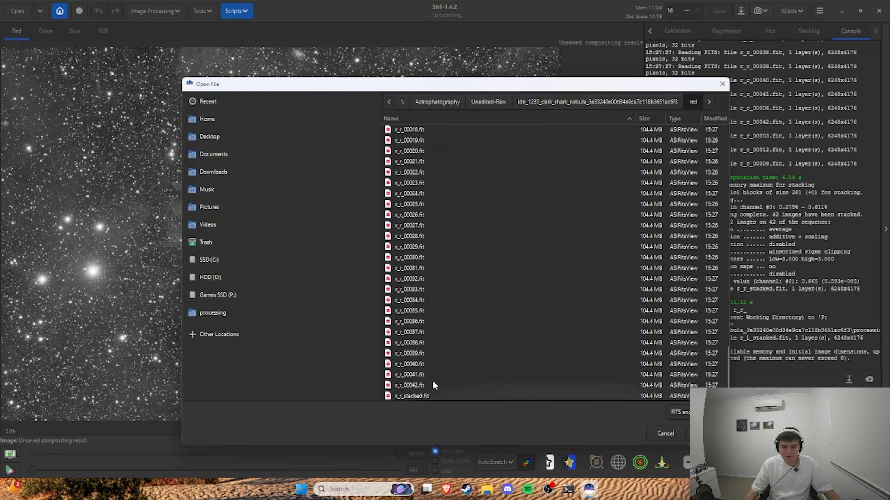
double_click(430, 396)
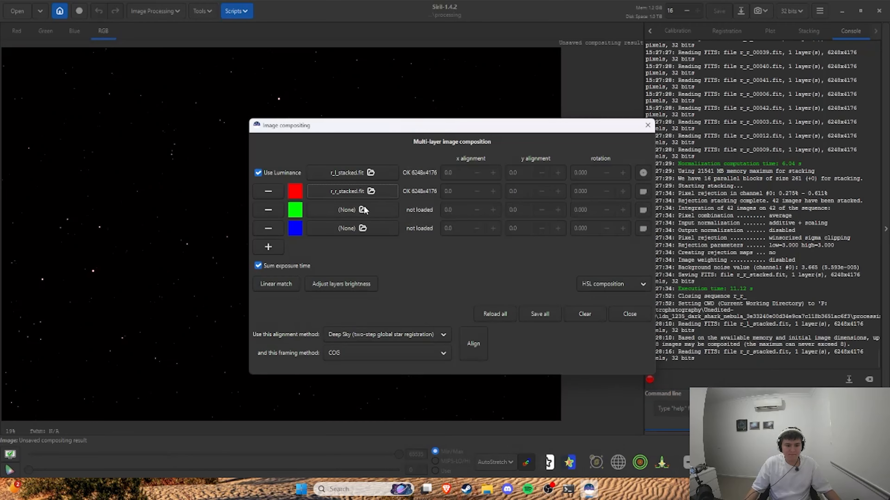
Step: Load r_g_stacked.fit from the green folder as the composition's green layer
click(363, 210)
double_click(414, 151)
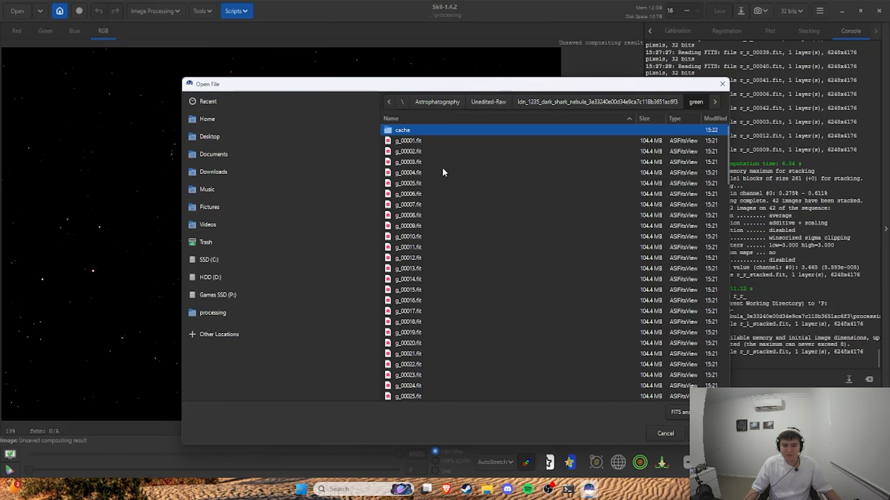
scroll(443, 169, down, 15)
Step: Load r_b_stacked.fit from the blue folder as the composition's blue layer
click(582, 103)
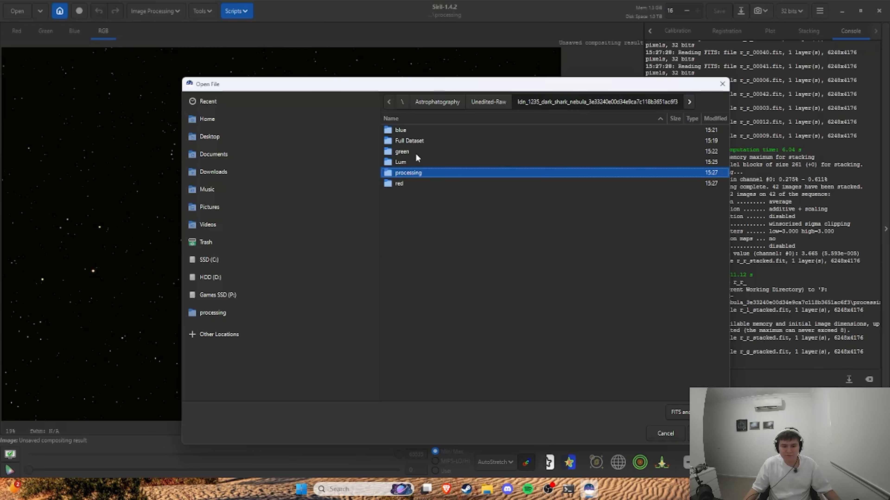
click(415, 130)
double_click(415, 130)
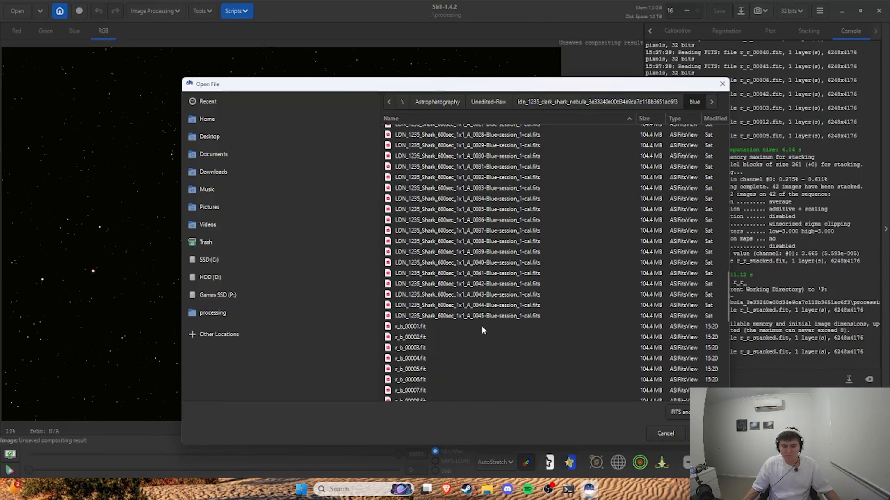
scroll(451, 379, down, 10)
click(433, 396)
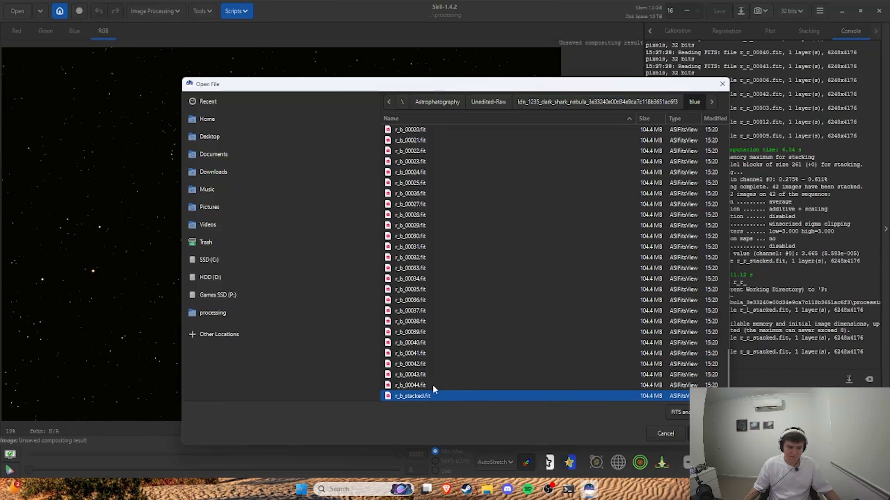
double_click(433, 394)
Step: Align the composition layers with two-step Deep Sky registration and COG framing, and save all the layer images
click(481, 345)
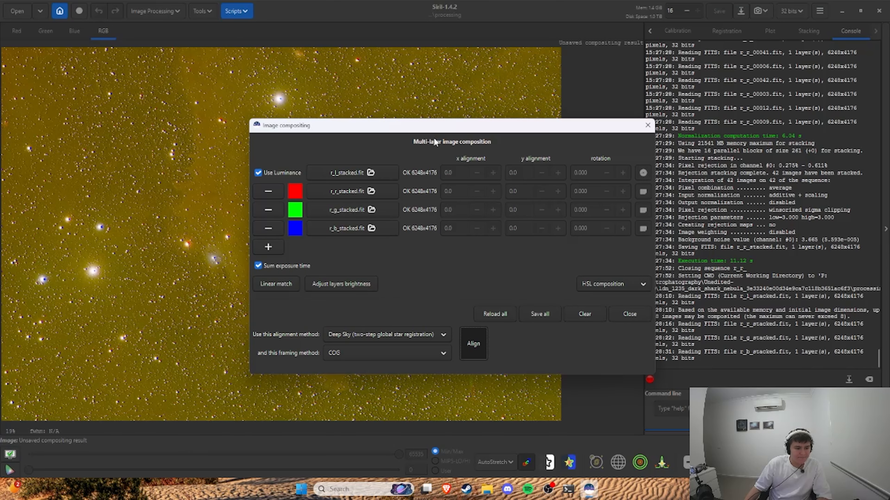
click(540, 314)
click(629, 314)
Step: Try green noise removal (SCNR) with average neutral at amount 1.00 and undo it
click(156, 11)
click(99, 11)
Step: Save the composite as a 32-bit TIFF named "Unsaved compositing result" in the processing folder and close Siril
click(741, 11)
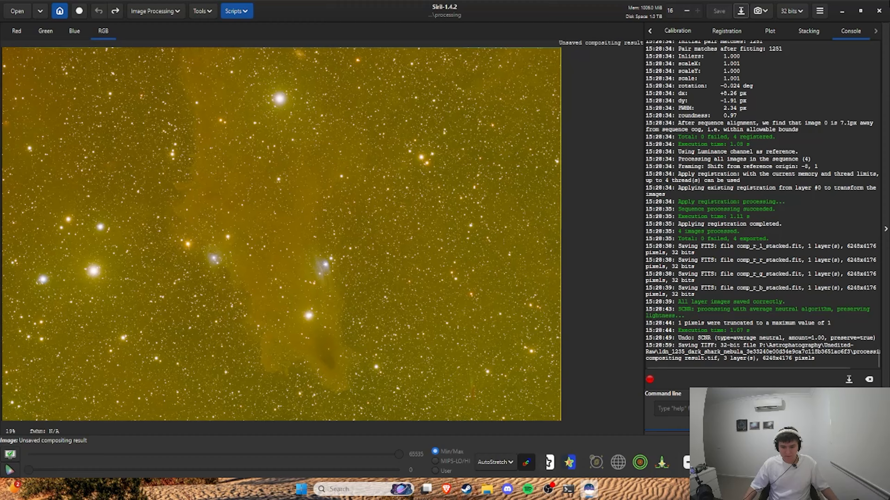
click(879, 11)
click(473, 279)
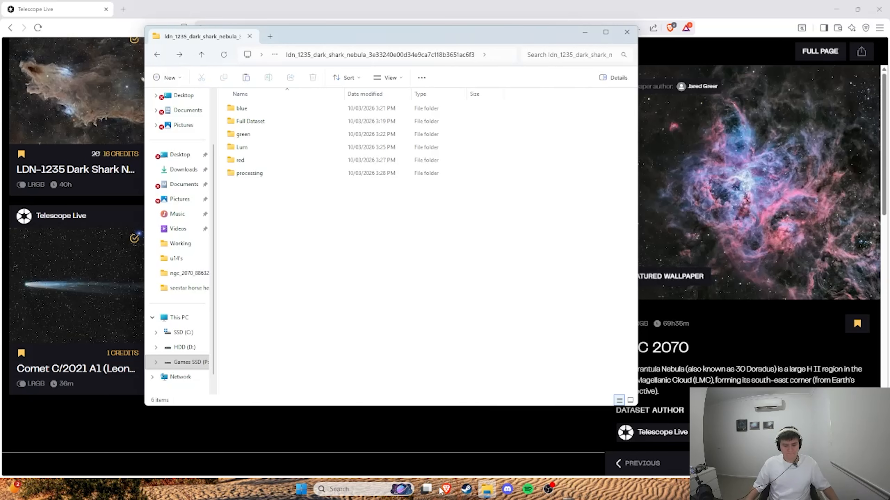
Step: Launch GraXpert 3.0.2
key(super+s)
text(g)
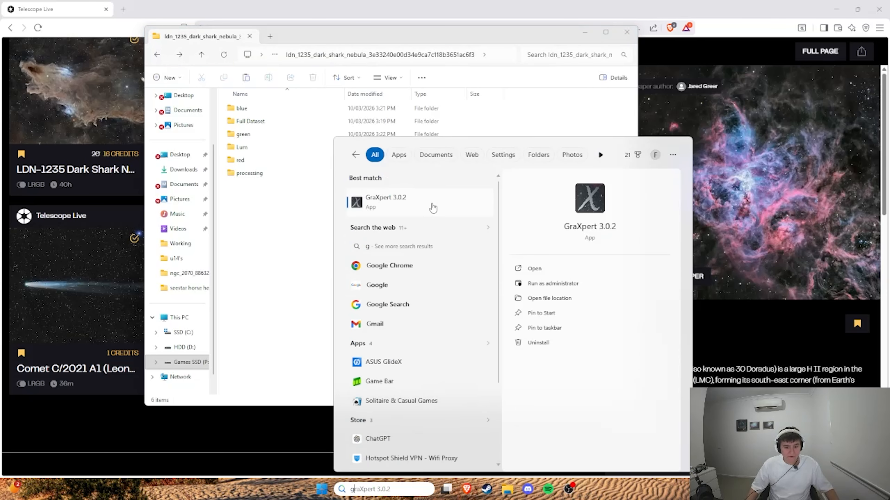
click(419, 207)
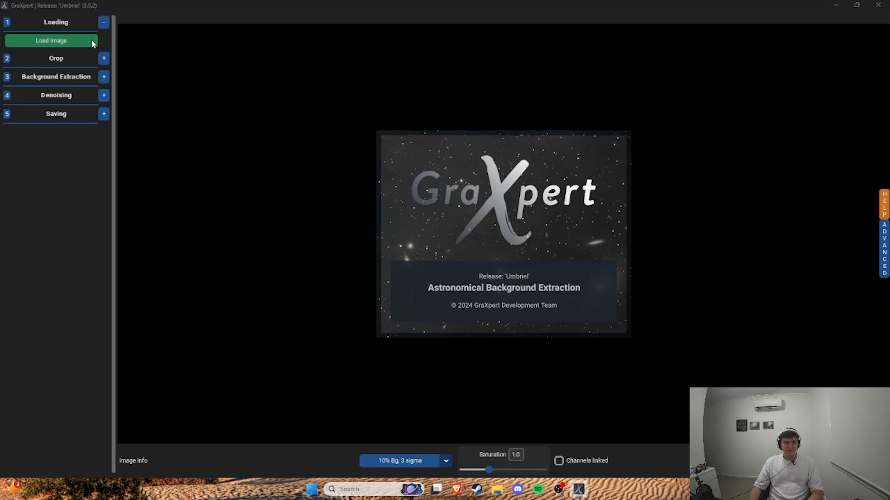
Step: Load "Unsaved compositing result.tif" from the processing folder inside Unedited-Raw's ldn_1235_dark_shark_nebula folder
click(85, 41)
click(238, 37)
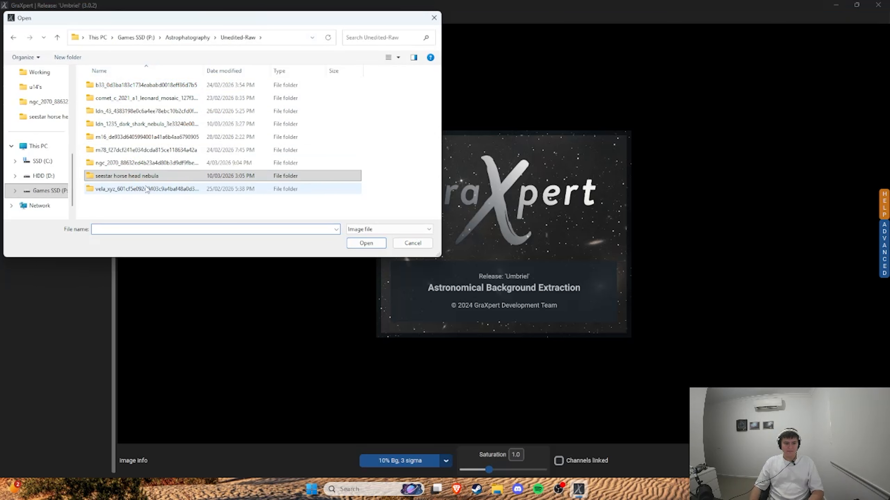
double_click(147, 124)
double_click(140, 85)
double_click(140, 98)
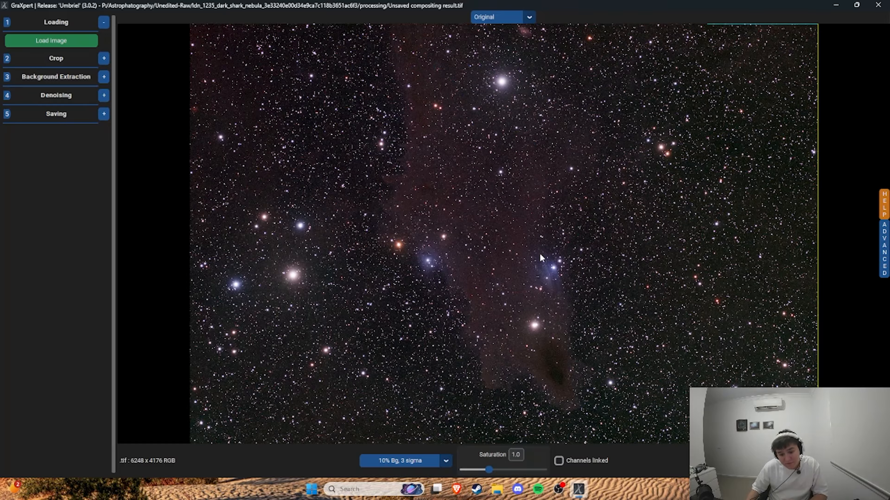
Step: Crop the image to a nearly square area around the shark nebula, trimming both sides and the stacking edges
click(93, 55)
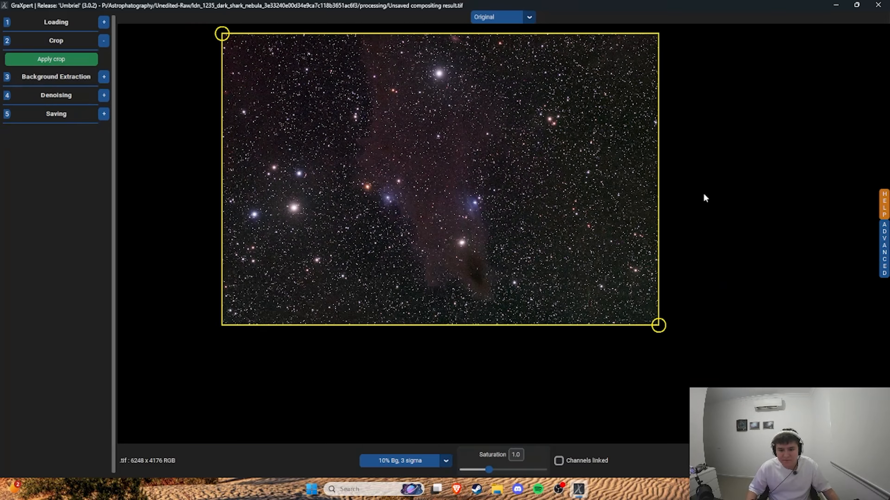
drag(658, 325, 580, 317)
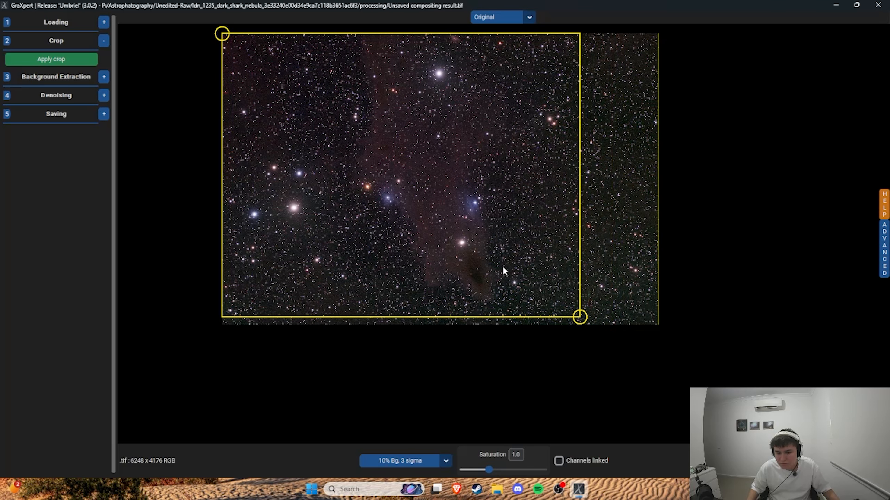
drag(223, 34, 307, 39)
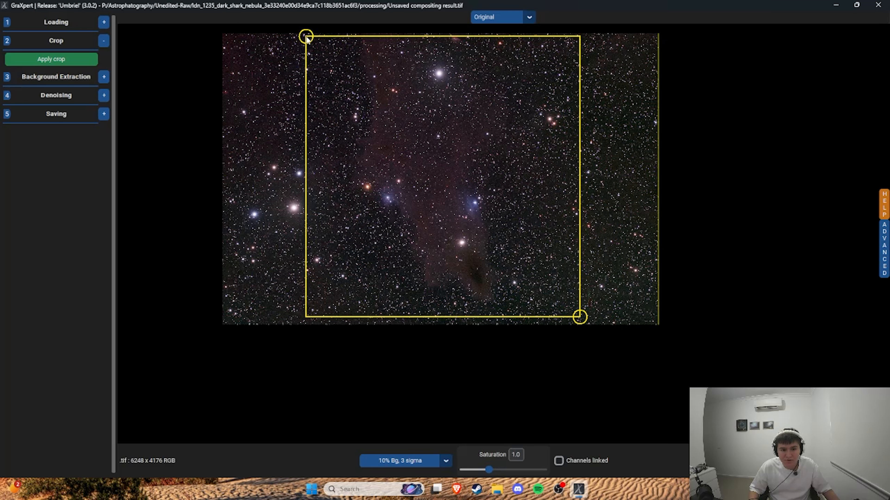
click(51, 59)
Step: Extract the background with the AI method at smoothing 0.8 and denoise the image at strength 0.8
click(103, 77)
click(51, 165)
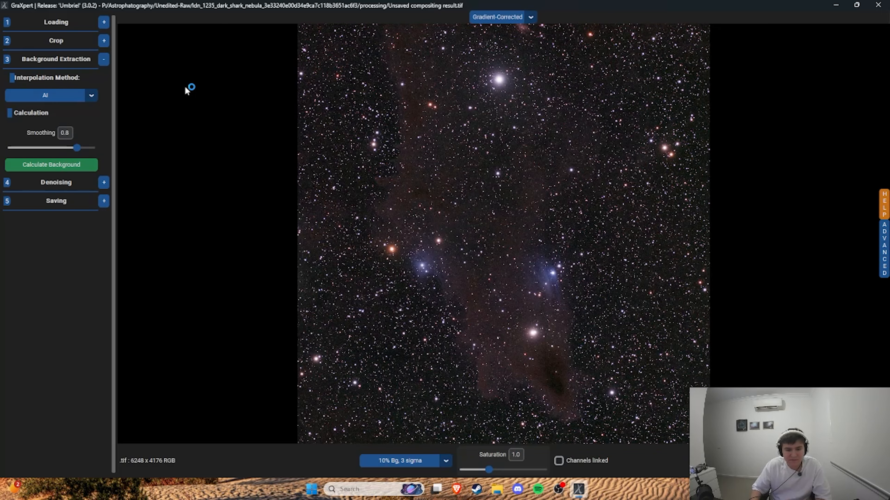
click(104, 182)
click(69, 131)
Step: Launch SetiAstroSuitePro
key(super)
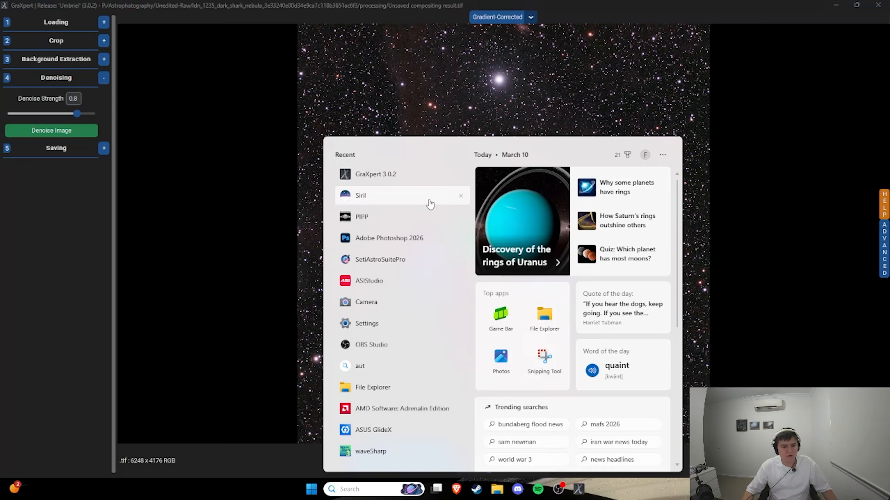
click(403, 260)
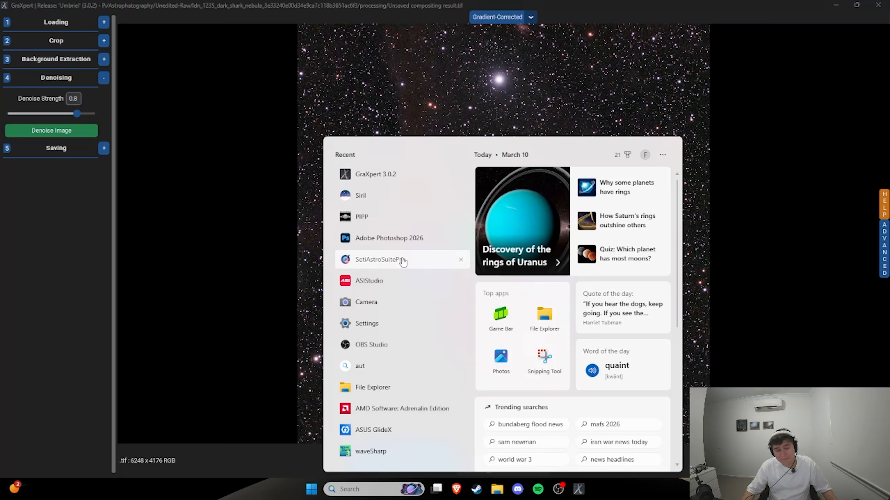
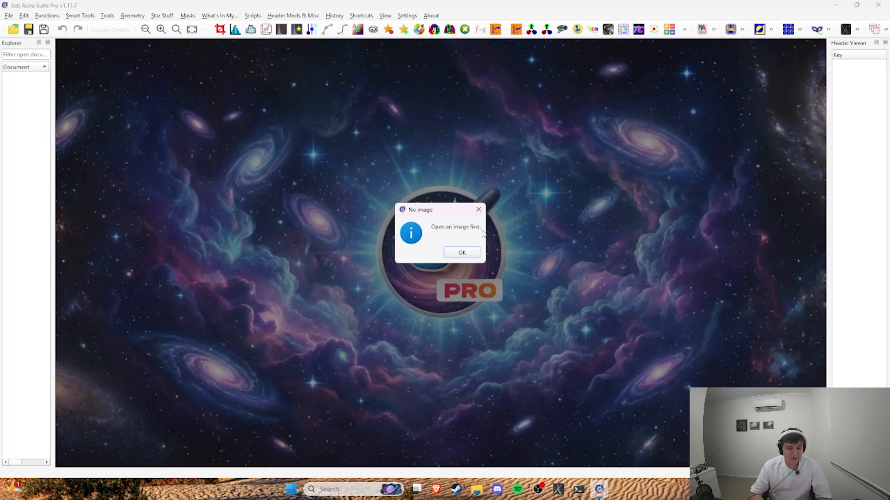
Step: Switch to GraXpert and save the processed image as a 16 bit Tiff named "Unsaved compositing result_GraXpert" in the processing folder
click(461, 254)
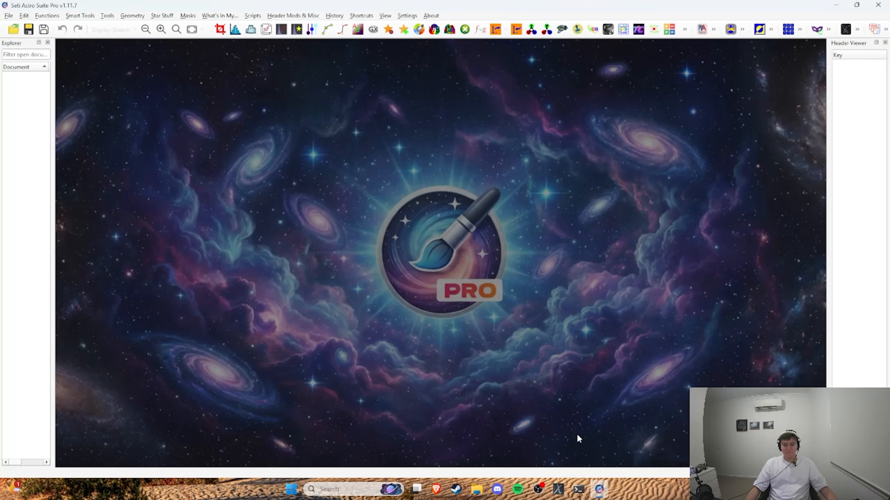
click(563, 489)
click(599, 490)
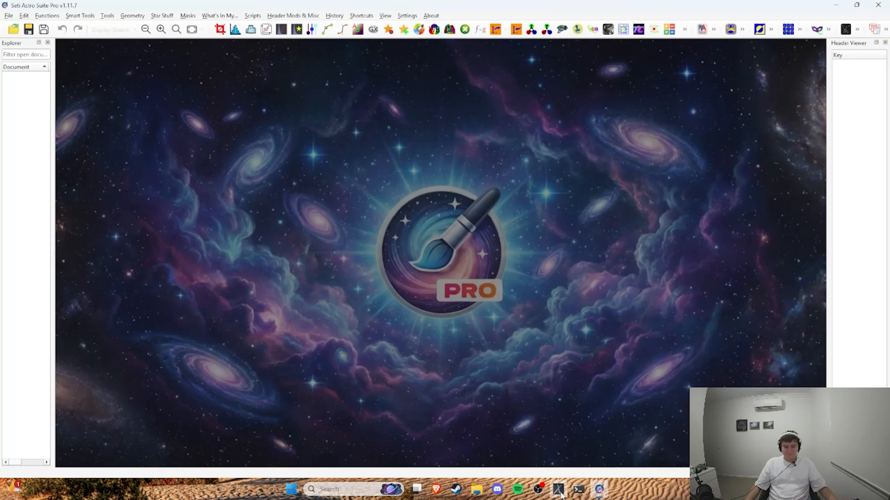
click(559, 491)
click(103, 148)
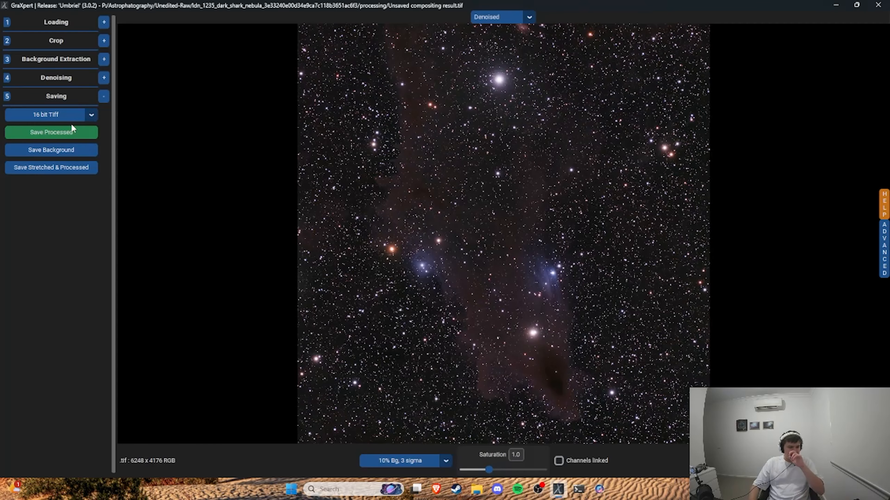
click(72, 133)
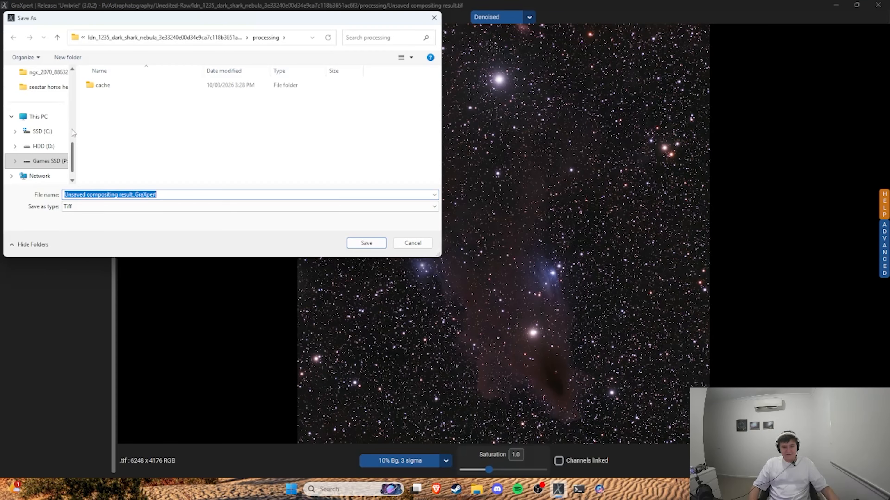
click(367, 242)
Step: Close GraXpert and open the saved "Unsaved compositing result_GraXpert" image in SetiAstroSuitePro
click(599, 489)
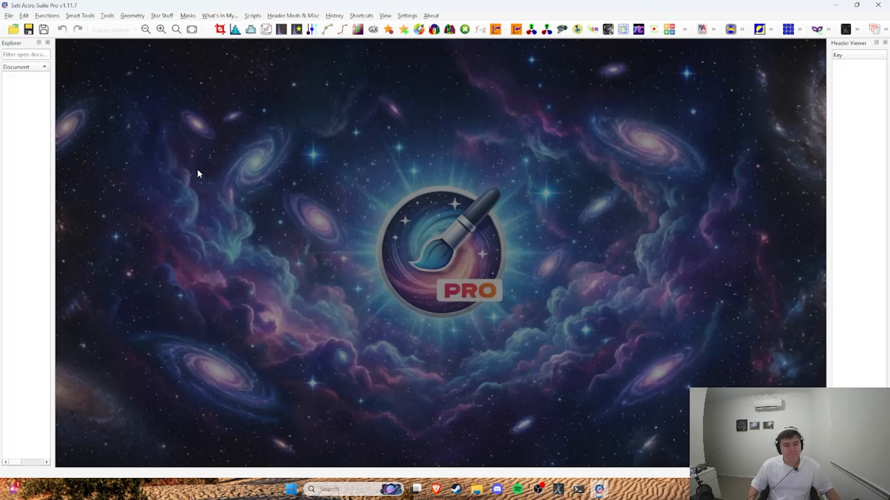
right_click(558, 489)
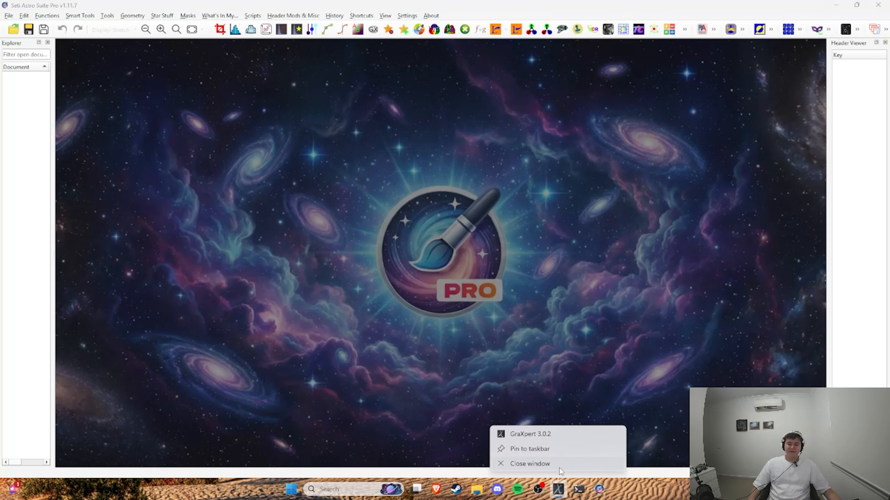
click(560, 469)
click(487, 489)
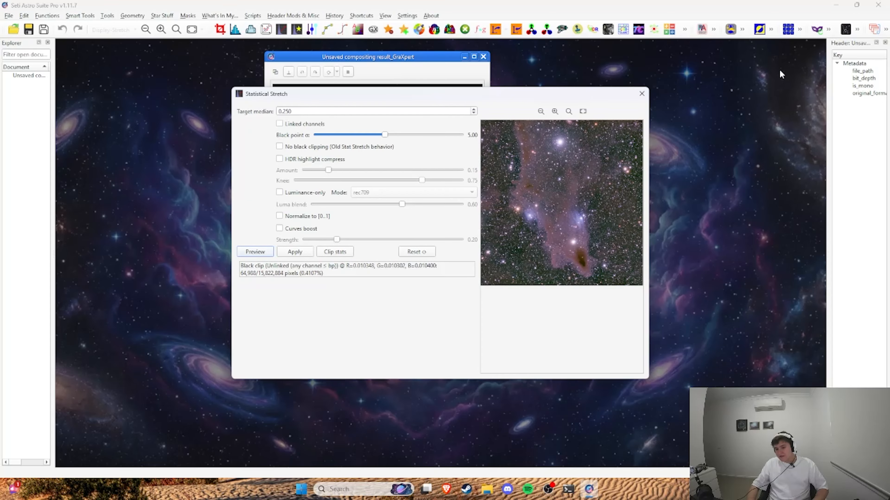
click(642, 93)
drag(367, 56, 331, 53)
click(373, 29)
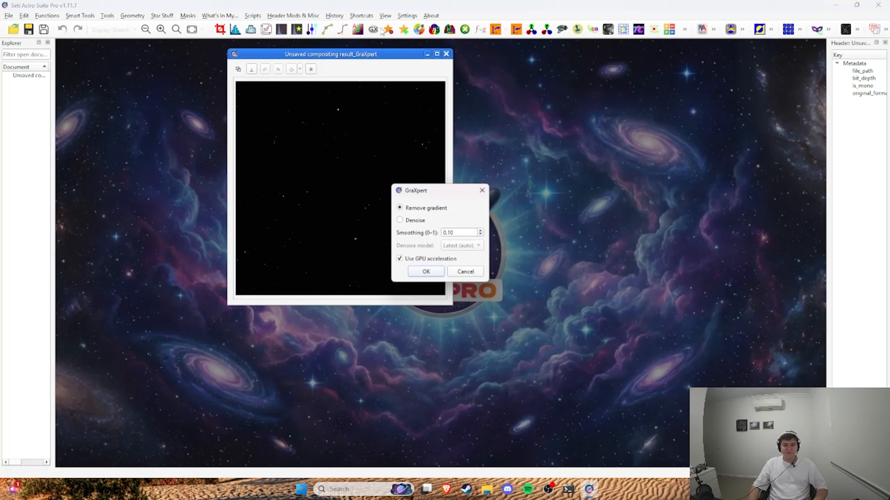
click(483, 190)
Step: Remove the stars with StarNet into a separate stars image, and place the starless and stars windows side by side
click(388, 29)
click(432, 250)
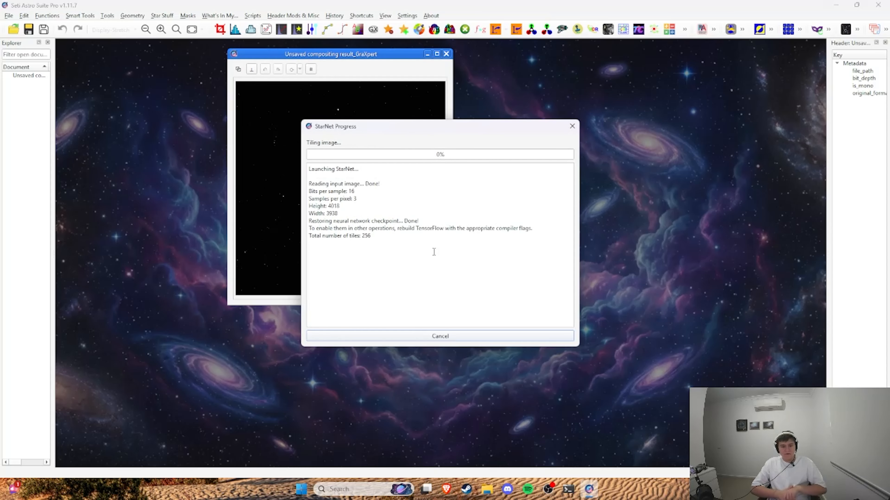
drag(227, 67, 605, 70)
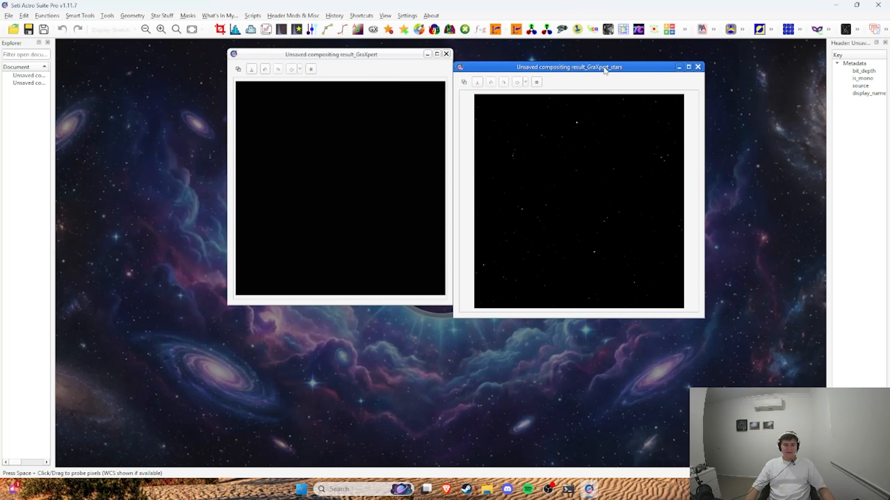
drag(316, 54, 252, 68)
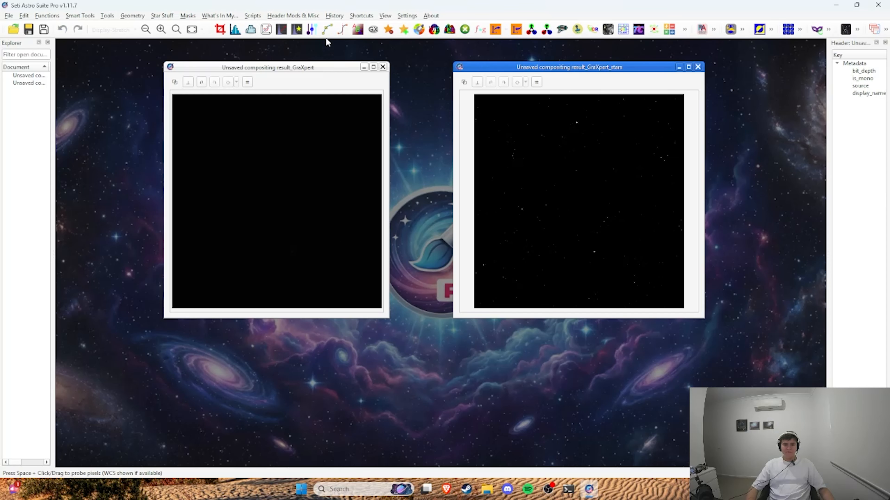
Step: Apply a Star Stretch to the stars image with stretch amount 5.00 and color boost 1.00
click(297, 30)
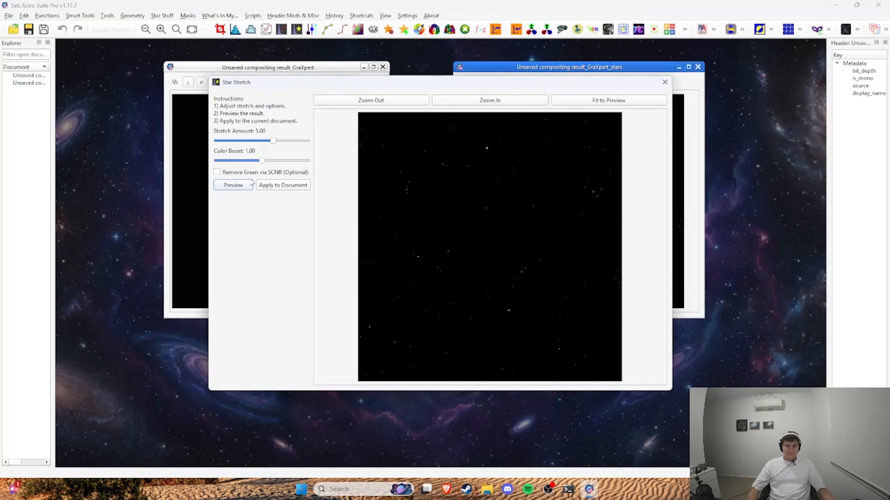
click(243, 188)
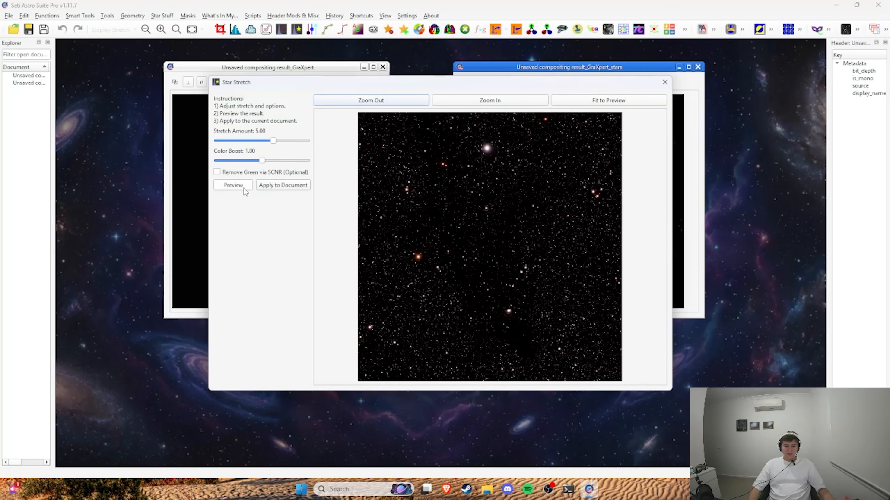
click(284, 186)
Step: Preview and apply a Statistical Stretch to the starless nebula image
click(318, 75)
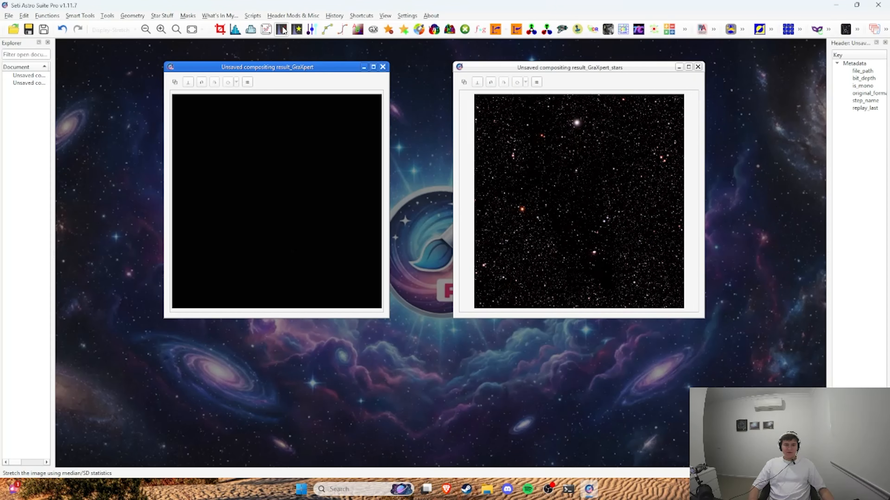
click(282, 29)
click(259, 251)
click(297, 252)
Step: Save the starless image as the TIFF file Unsaved_compositing_result_GraXpert in the processing folder
click(29, 30)
click(198, 207)
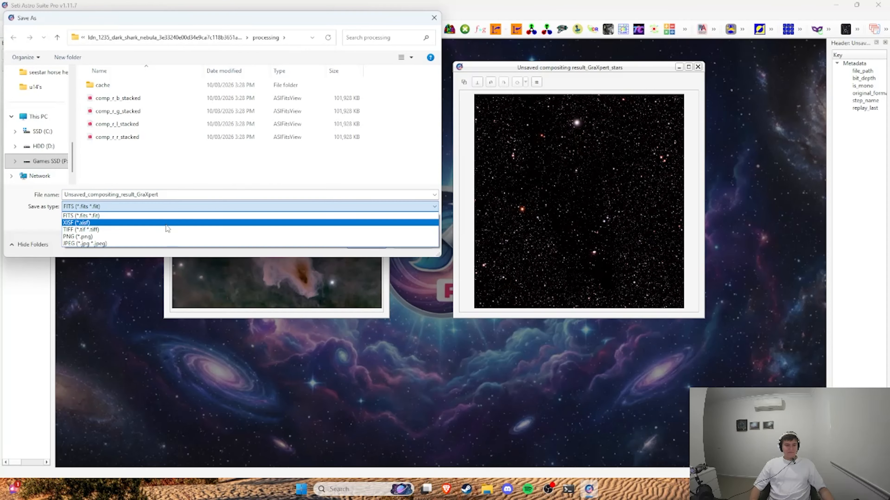
click(165, 224)
click(366, 244)
click(447, 323)
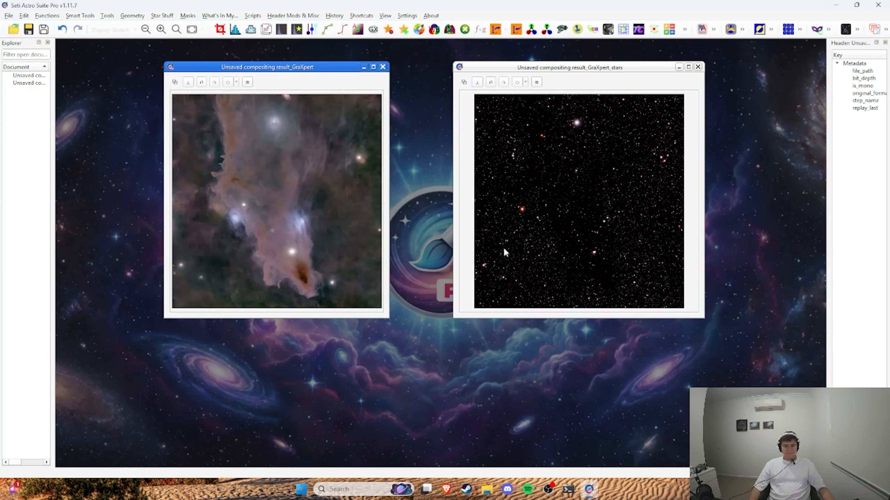
Step: Save the stars image as the TIFF file Unsaved_compositing_result_GraXpert_stars in the processing folder
click(508, 252)
click(8, 16)
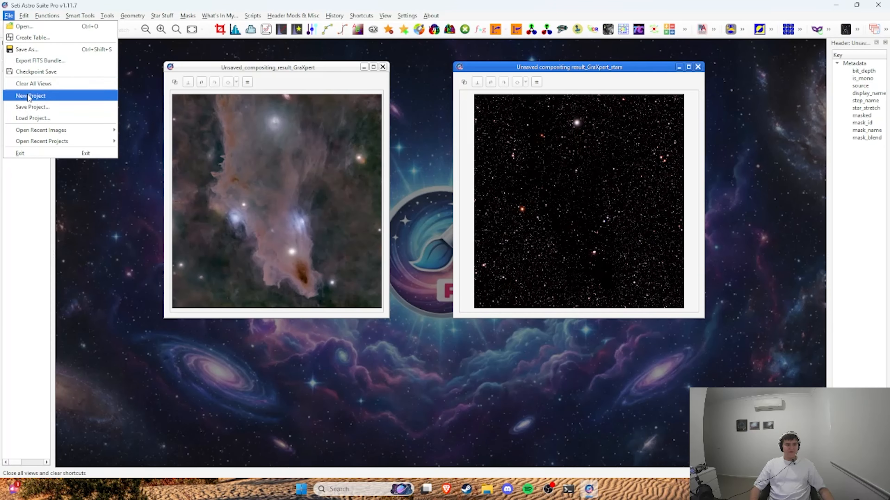
click(21, 50)
click(199, 207)
click(166, 224)
click(366, 244)
click(448, 323)
Step: Open Unsaved_compositing_result_GraXpert.tif from the processing folder in Photoshop and place Unsaved_compositing_result_GraXpert_stars.tif over it as a layer
key(alt+Tab)
click(304, 229)
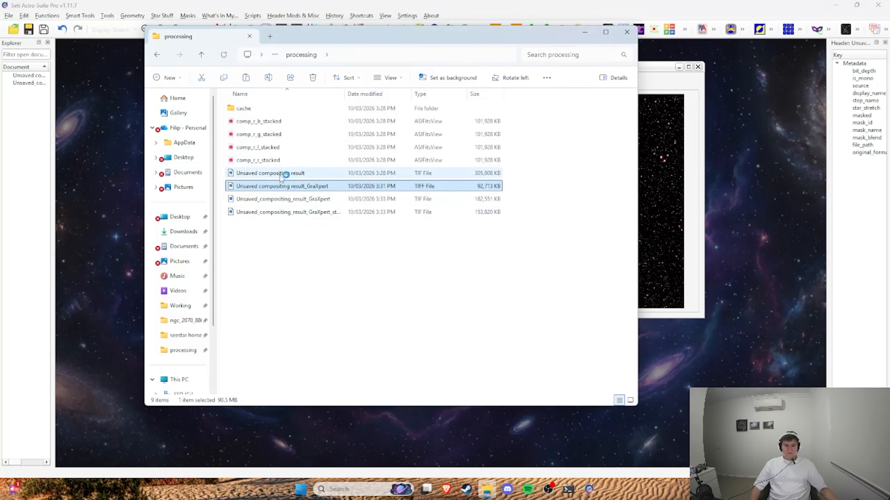
double_click(345, 94)
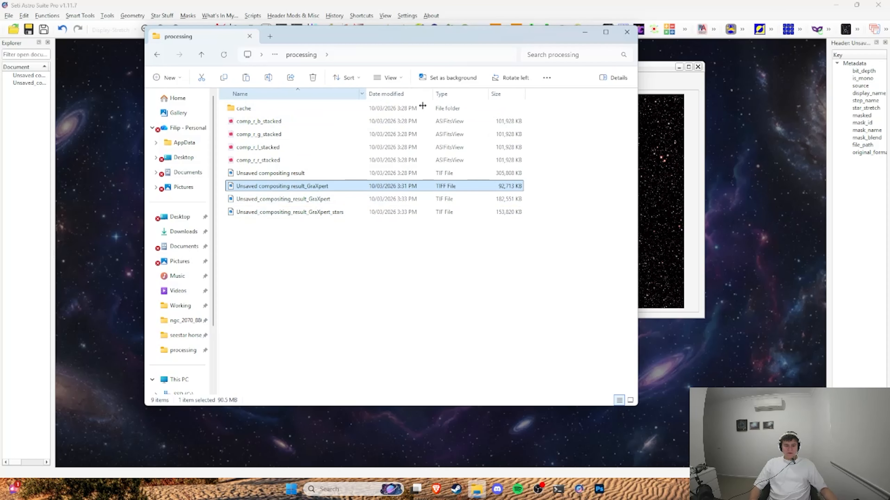
drag(422, 105, 428, 105)
click(471, 199)
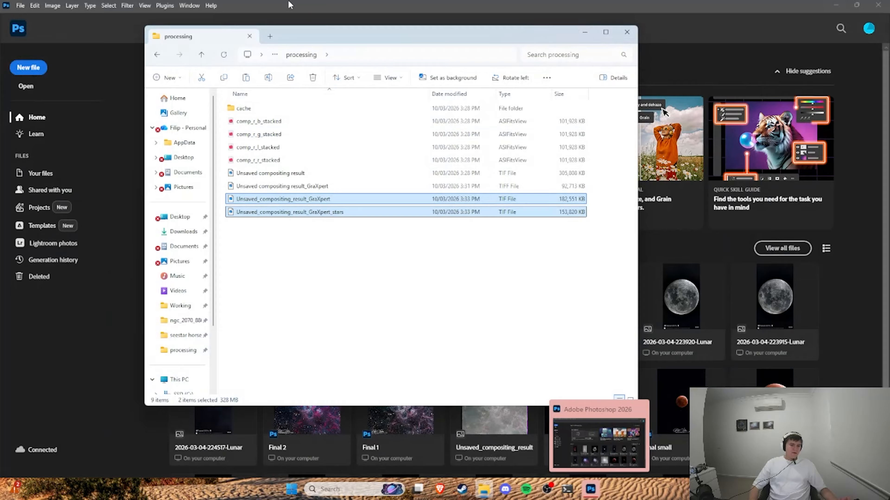
drag(307, 35, 547, 65)
drag(525, 242, 144, 210)
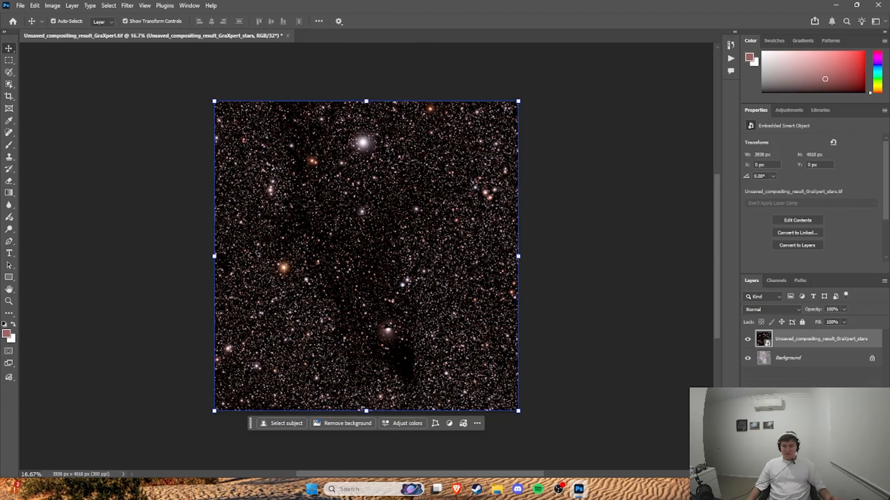
Step: Duplicate the Background layer, change the stars layer's blend mode so the nebula shows through, and select the Background copy layer
click(806, 358)
key(ctrl+j)
click(805, 342)
click(772, 309)
click(769, 144)
click(802, 358)
click(53, 5)
mouse_move(74, 31)
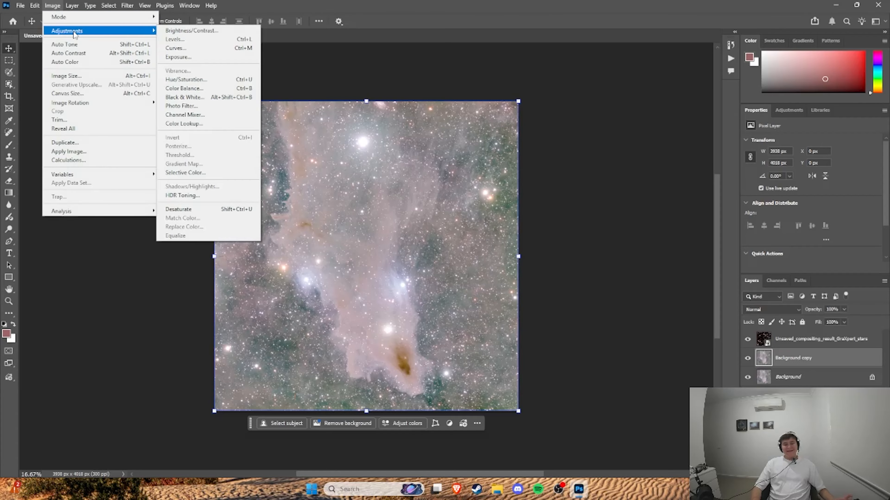
click(175, 30)
drag(640, 228, 694, 227)
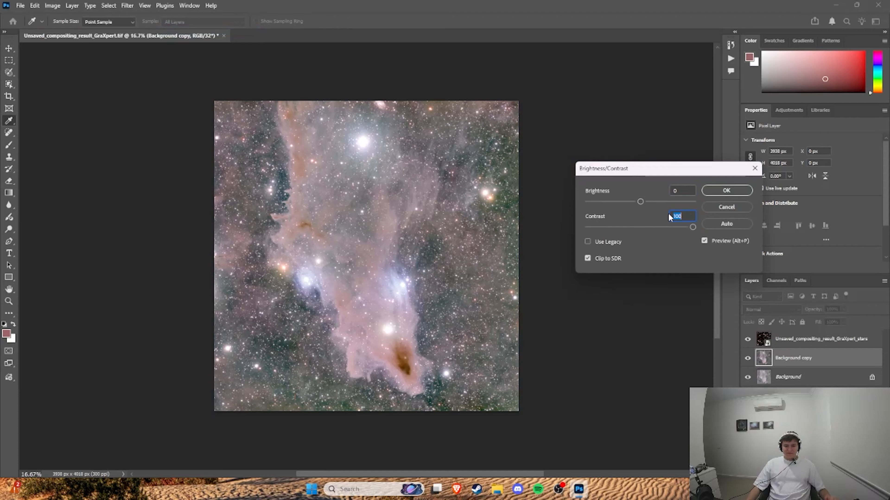
drag(640, 202, 610, 203)
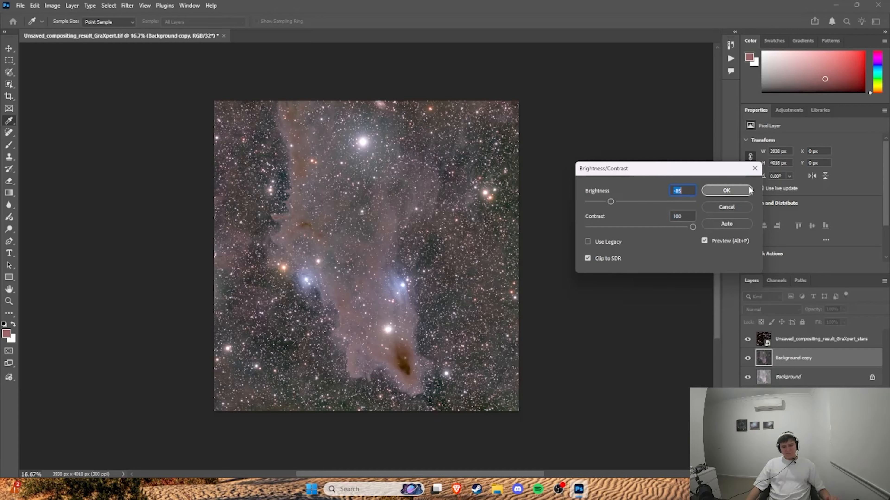
click(754, 173)
key(ctrl+l)
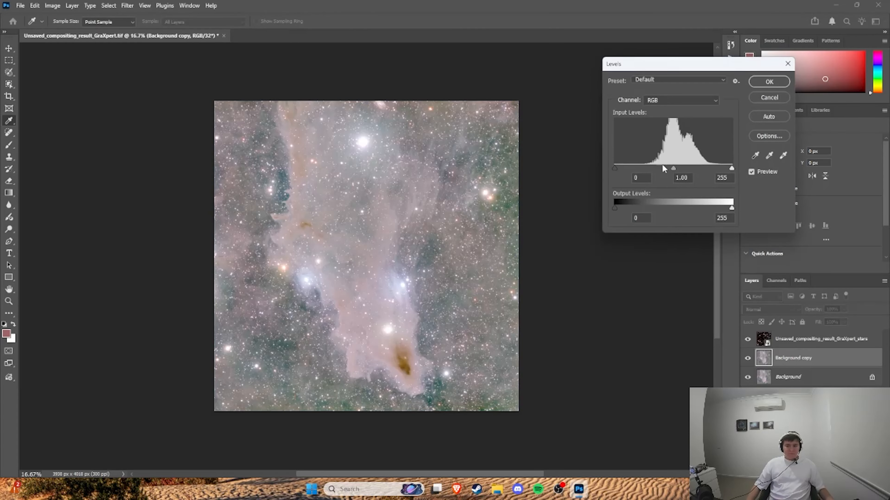
drag(615, 169, 638, 168)
click(787, 64)
Step: Apply Brightness/Contrast to the Background copy layer with brightness 3 and contrast 100
click(52, 6)
click(169, 29)
drag(641, 228, 694, 228)
drag(641, 202, 639, 202)
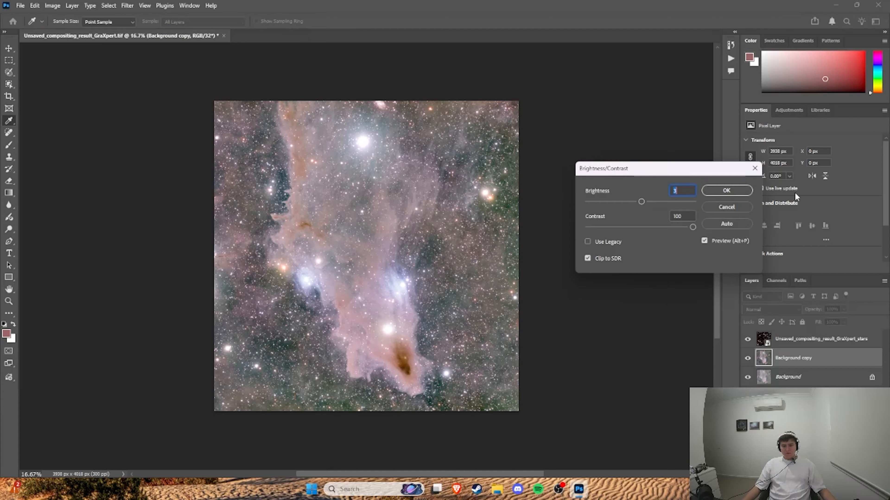
click(726, 191)
Step: Set the Background copy layer's midtone level to 0.62 and darken the midtones again with a second Levels adjustment
key(v)
key(ctrl+l)
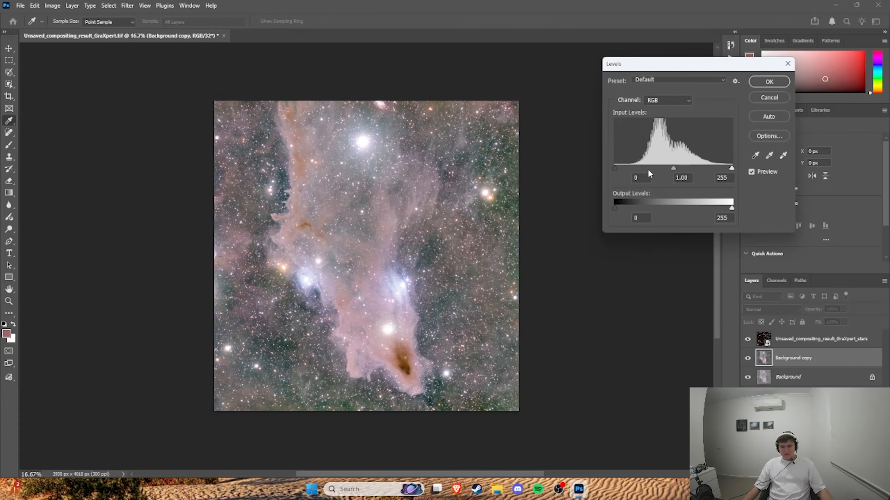
drag(674, 168, 689, 168)
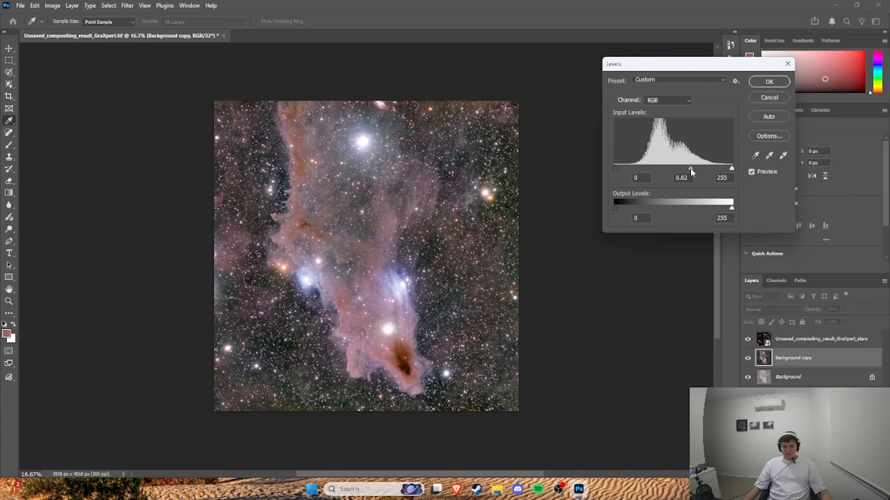
click(769, 81)
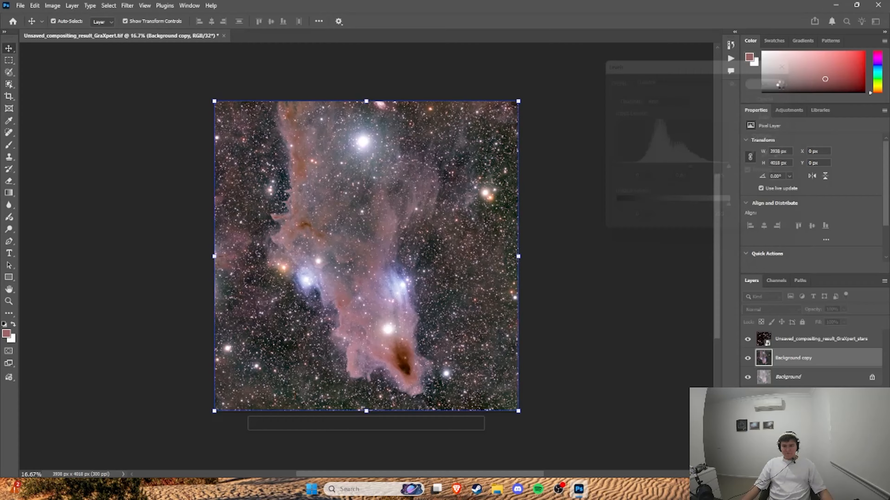
key(ctrl+l)
drag(673, 168, 697, 169)
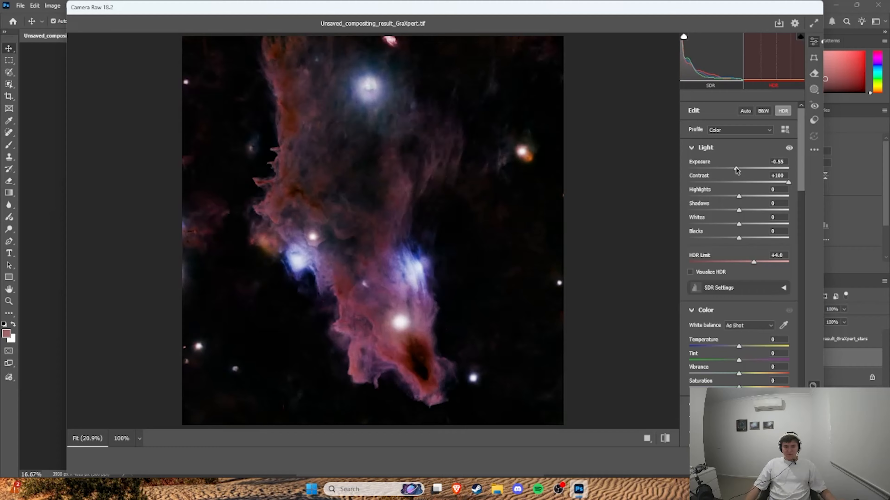
drag(739, 171, 737, 171)
scroll(739, 176, down, 15)
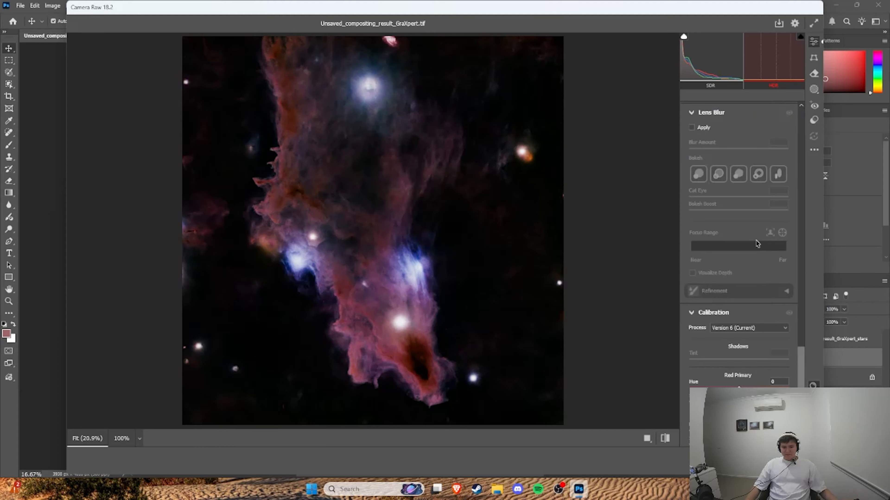
scroll(757, 243, up, 8)
scroll(758, 243, up, 12)
Step: Reset the Camera Raw exposure and contrast to 0, and raise highlights to +39 and shadows to +64
click(783, 163)
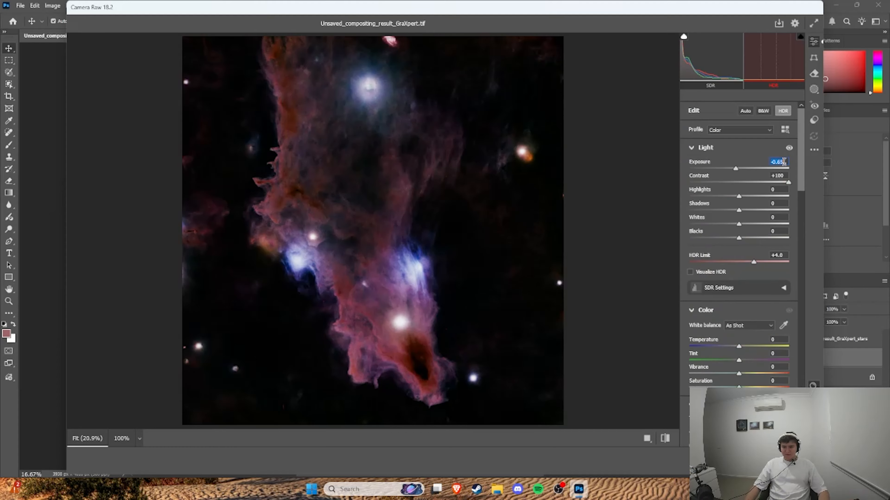
text(0)
key(Tab)
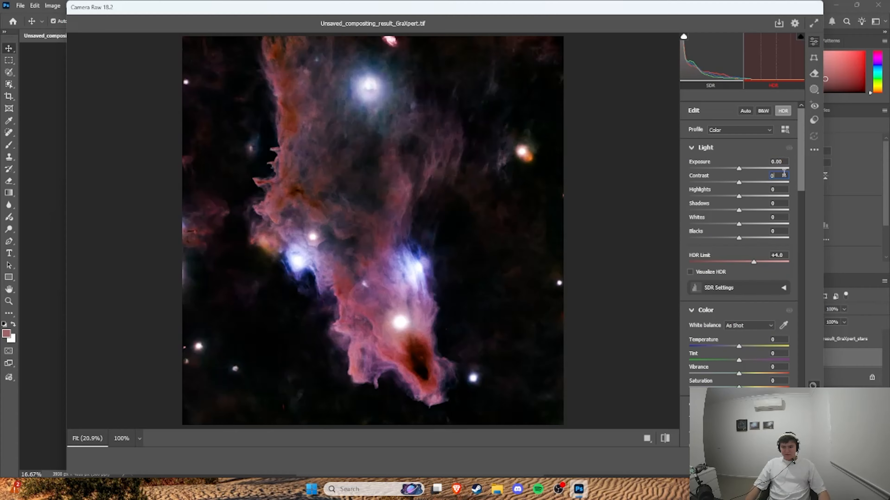
text(0)
drag(739, 195, 770, 210)
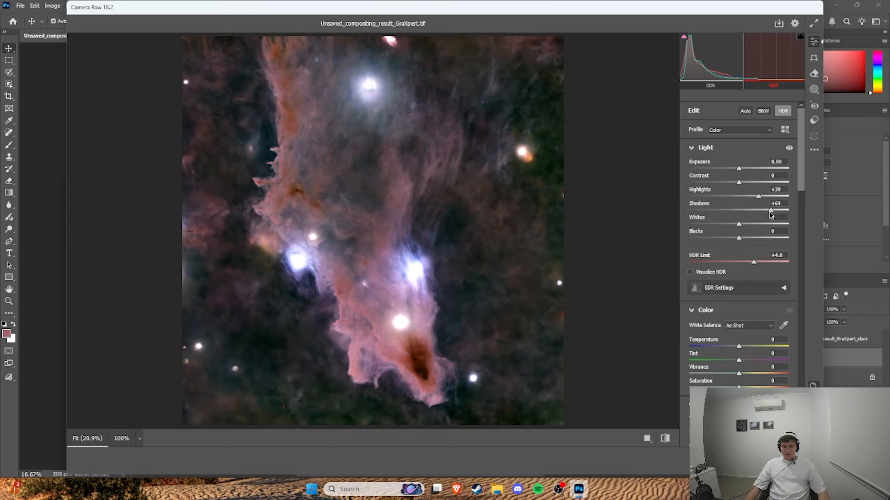
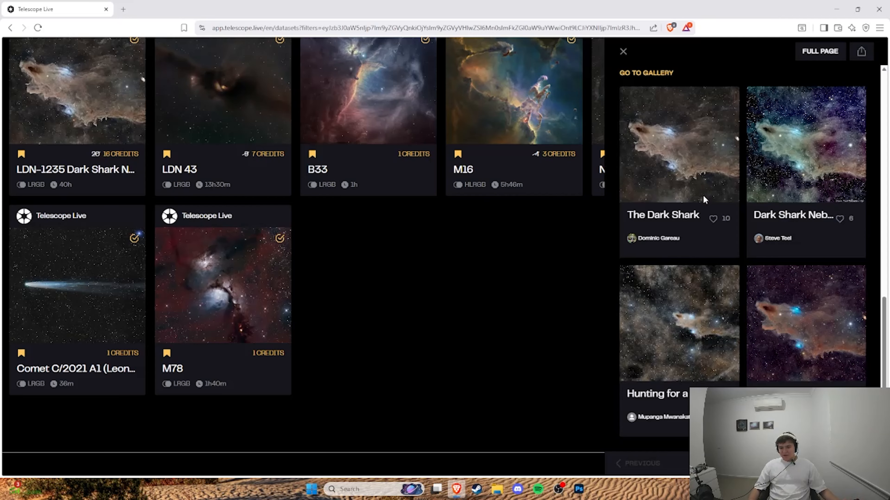
Step: Open the featured image of LDN-1235 Dark Shark Nebula on Telescope Live and examine its colours and orientation as a reference
click(704, 197)
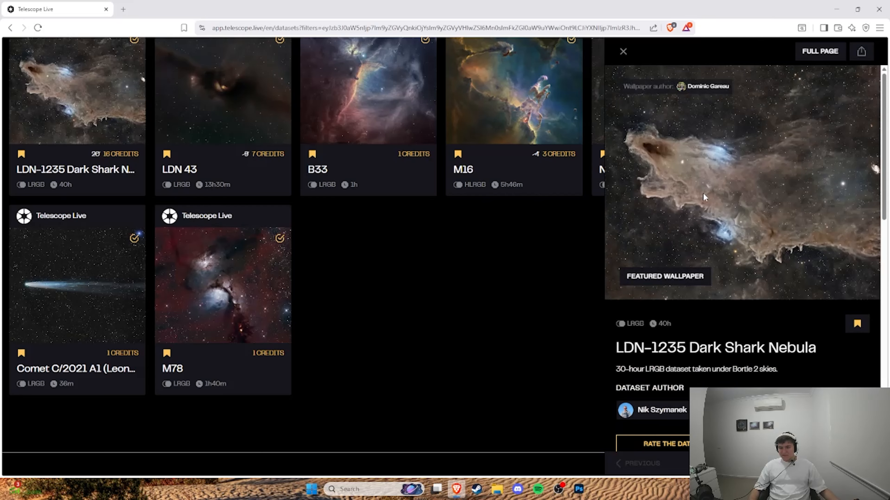
key(alt+Tab)
Step: Return to Photoshop and apply Camera Raw calibration to the nebula with red primary hue +26 and saturation -100
key(alt+Tab)
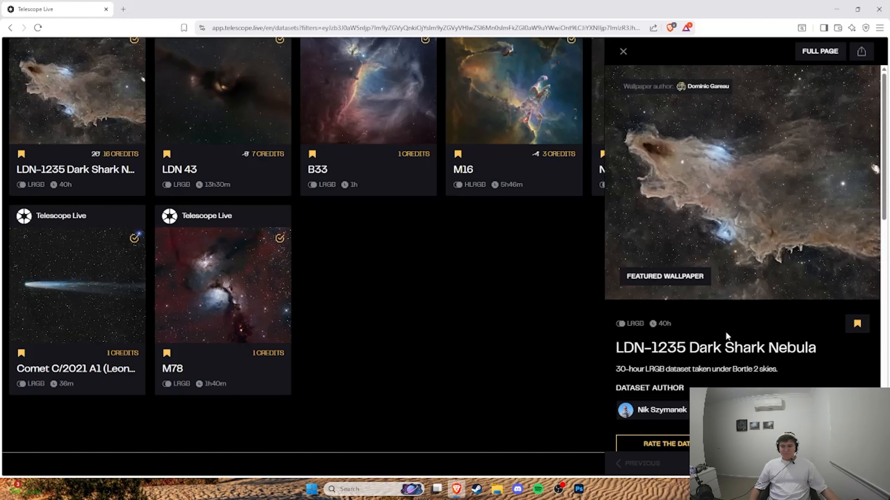
key(alt+Tab)
drag(689, 339, 752, 339)
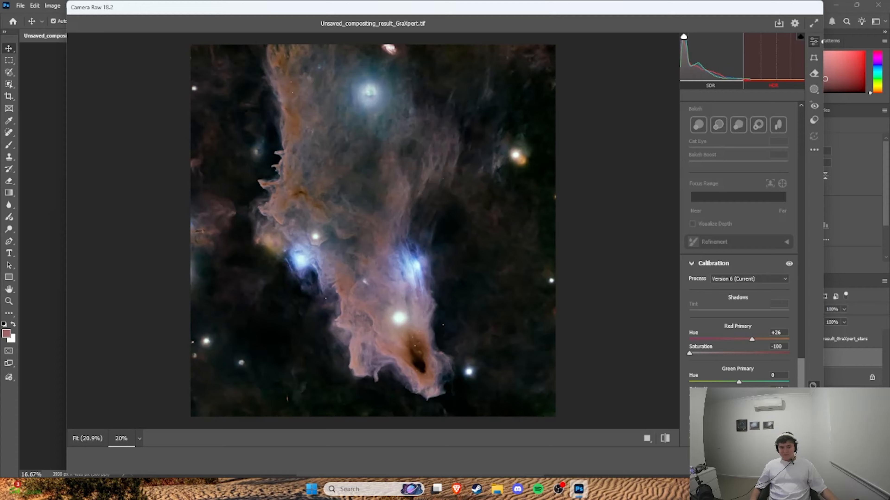
key(Return)
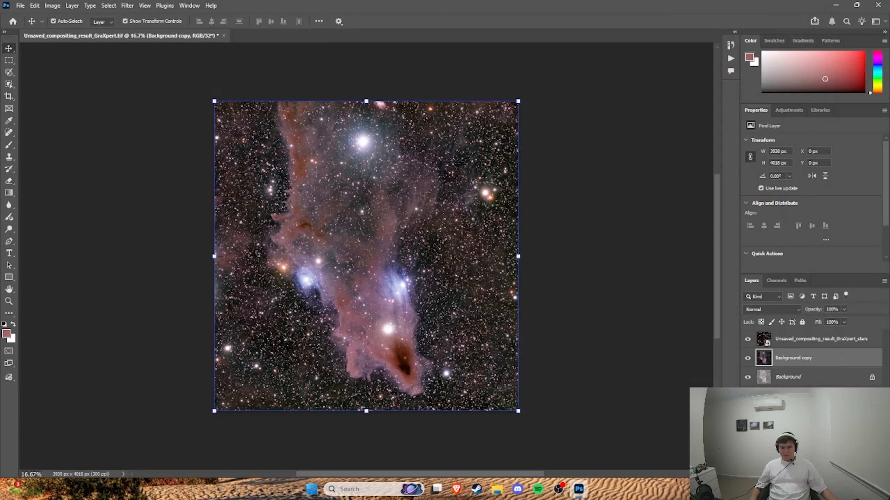
Step: Try to rotate the Background copy layer with a free transform
mouse_move(506, 92)
mouse_down()
mouse_move(570, 208)
mouse_move(507, 94)
mouse_up()
key(ctrl+z)
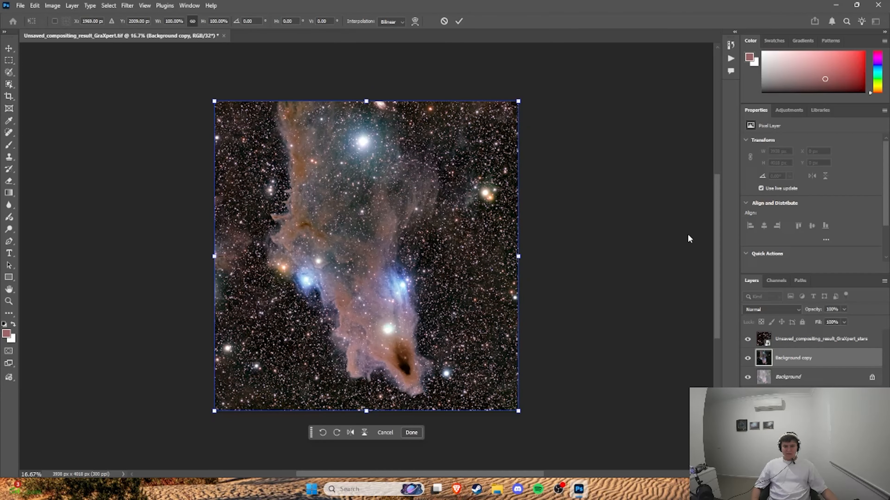
key(Return)
Step: Try to transform the stars, Background copy and Background layers together
click(801, 340)
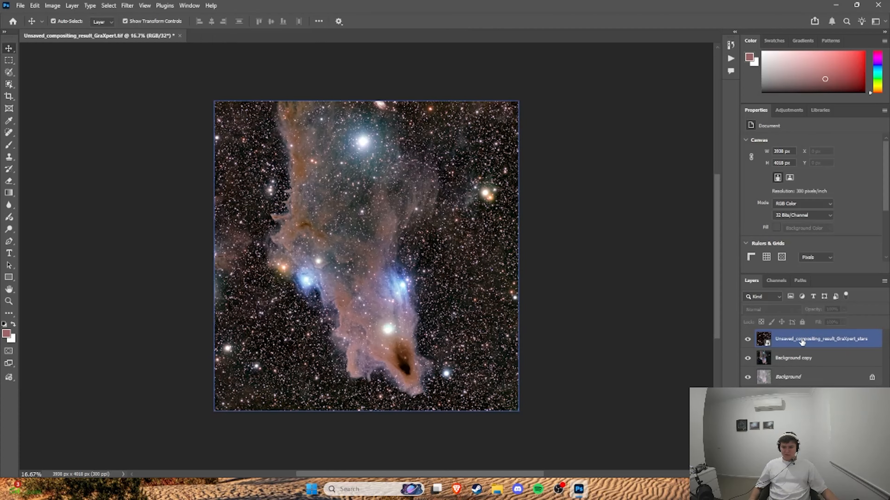
shift+click(805, 365)
shift+click(805, 377)
click(519, 100)
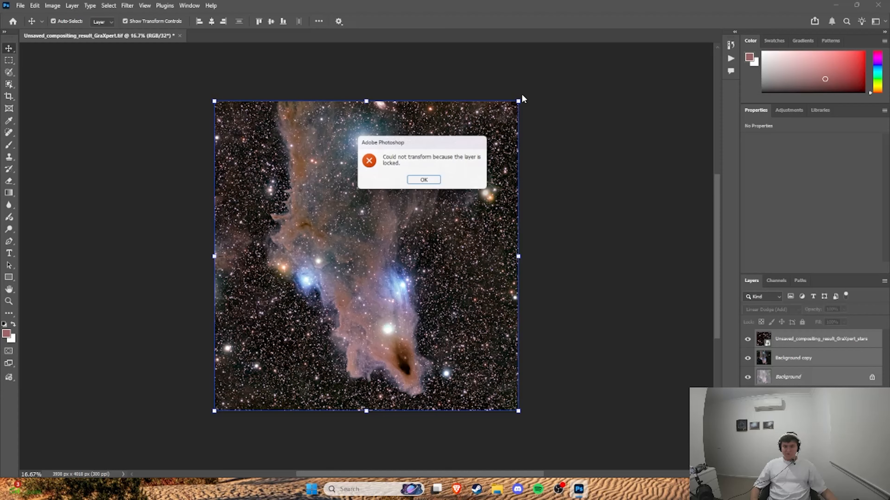
click(438, 182)
Step: Rotate the whole image 90° clockwise with the stars layer selected
click(788, 339)
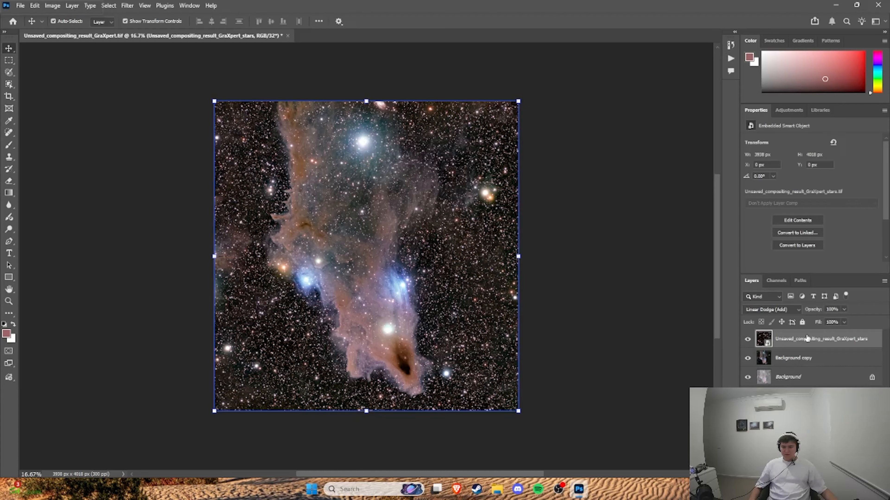
click(61, 6)
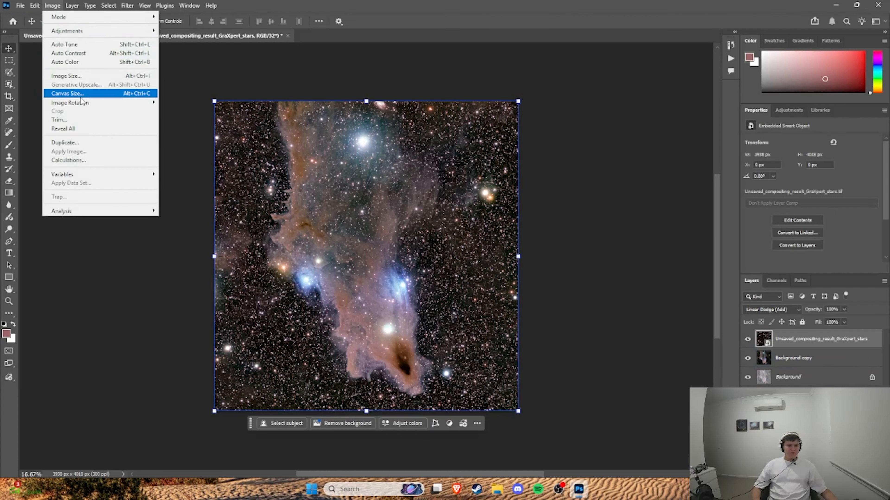
mouse_move(84, 105)
click(178, 112)
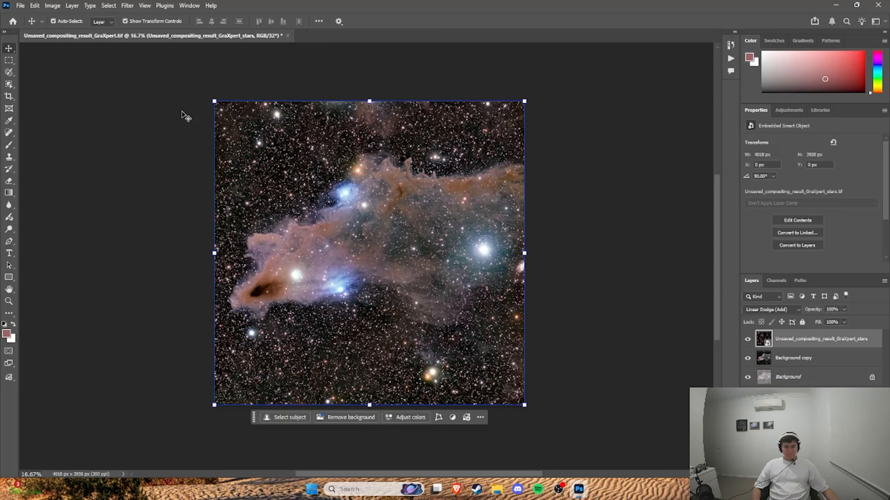
Step: Try flipping the canvas horizontally
click(58, 4)
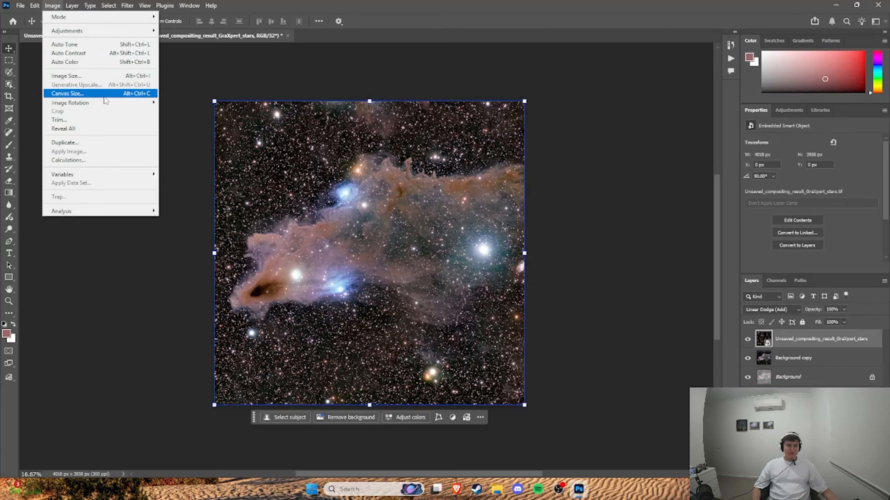
mouse_move(109, 102)
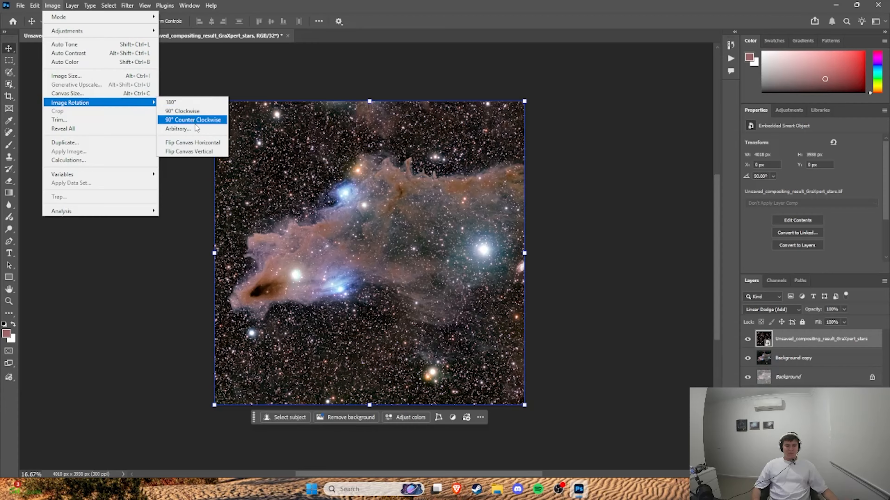
click(201, 144)
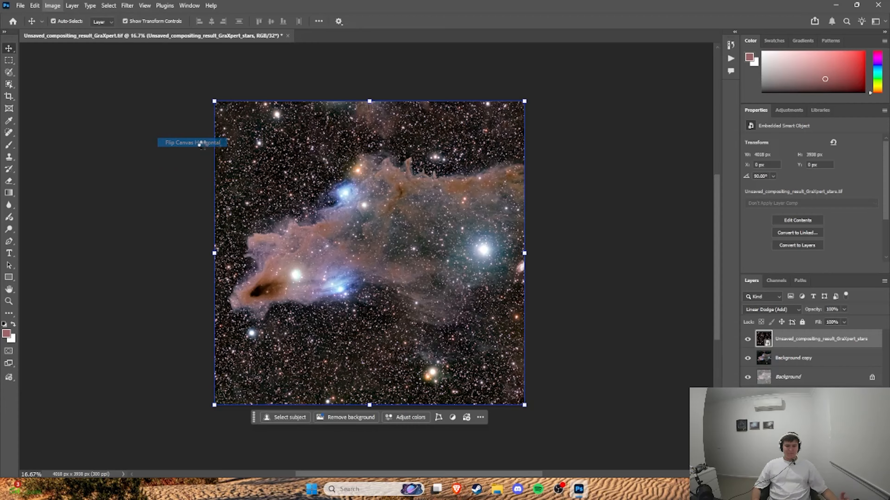
Step: Flip the canvas vertically
click(53, 5)
mouse_move(105, 95)
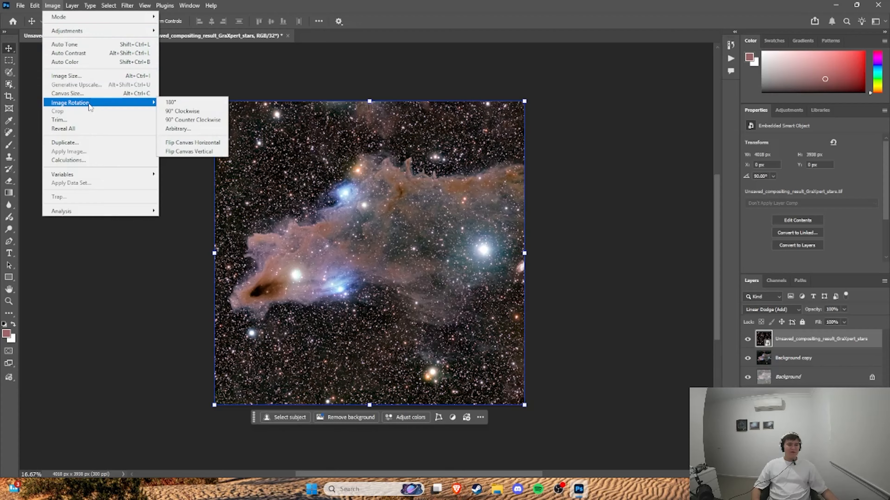
click(202, 144)
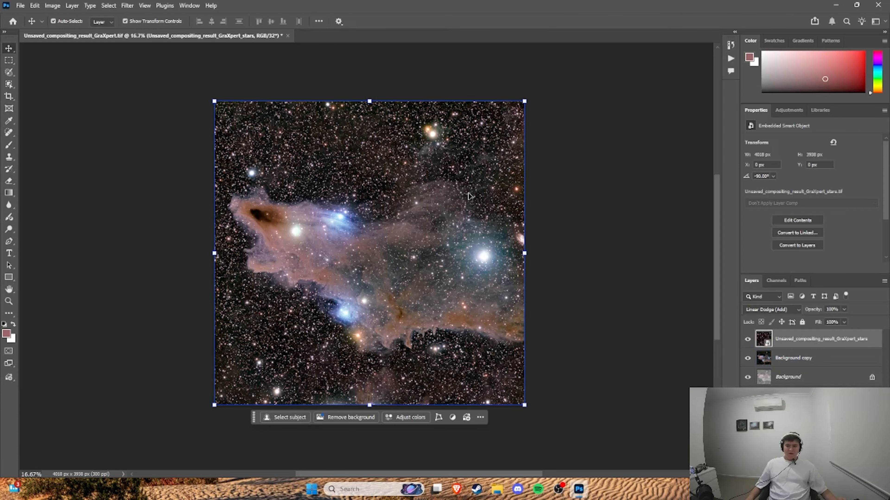
Step: Try rotating the flipped image another 90° clockwise and undo that rotation
click(53, 5)
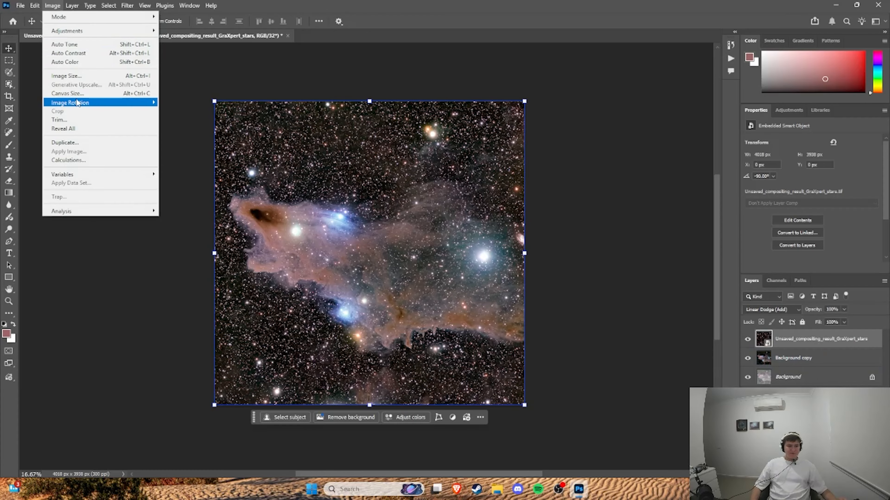
mouse_move(84, 106)
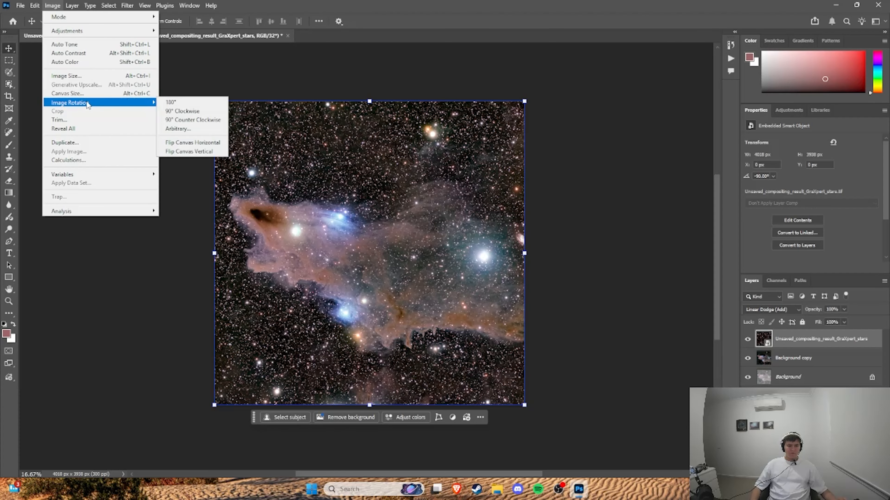
click(182, 111)
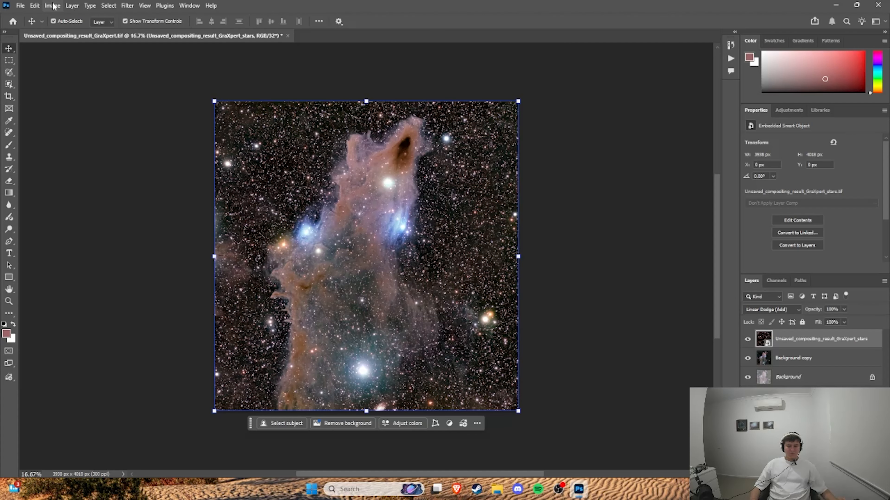
key(ctrl+z)
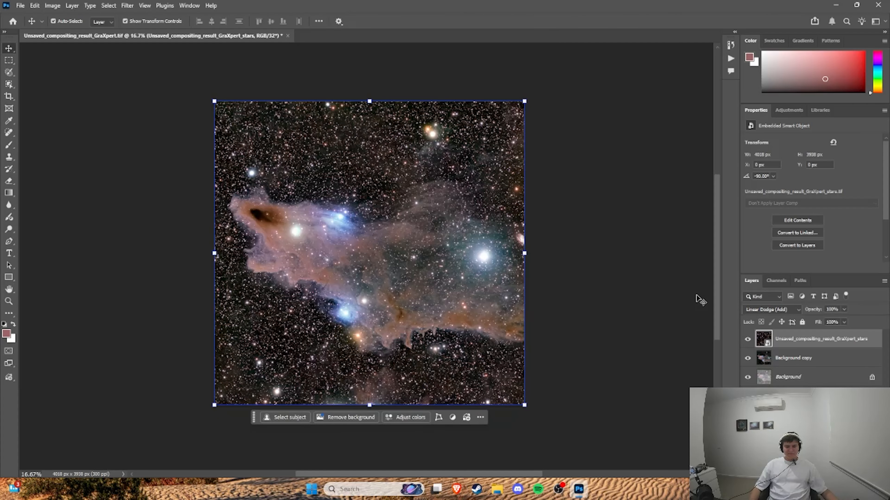
Step: Compare the image with the Background copy layer hidden and shown
click(747, 358)
click(748, 358)
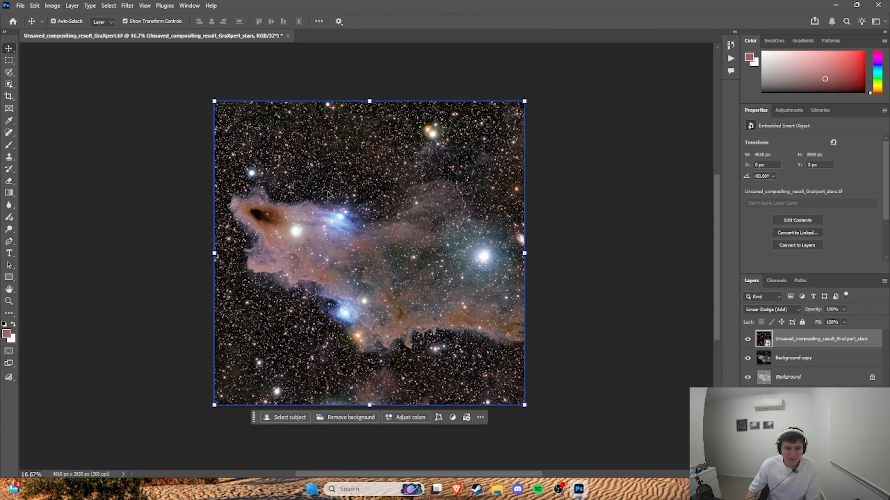
click(51, 6)
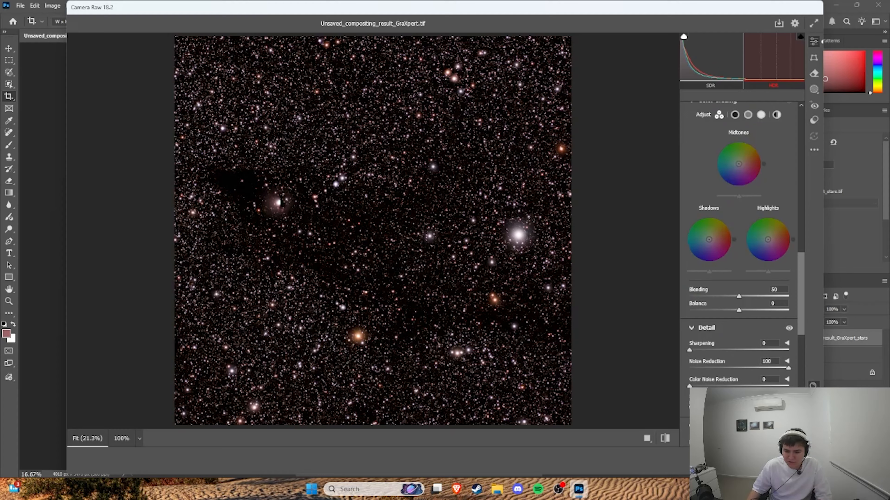
Step: Apply Camera Raw noise reduction 100 and color noise reduction 100 to the stars layer
drag(690, 387, 819, 369)
drag(691, 350, 825, 350)
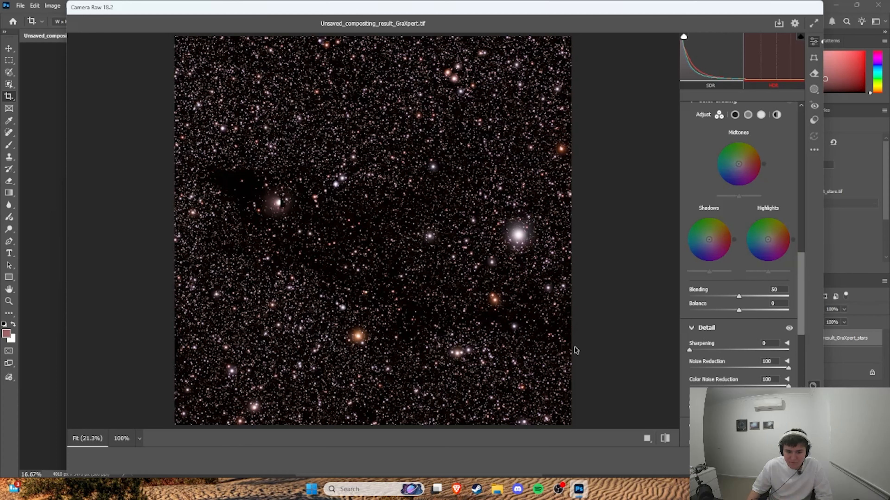
scroll(715, 329, up, 15)
click(802, 463)
Step: Start another Camera Raw filter on the stars layer and set texture to +100
click(145, 6)
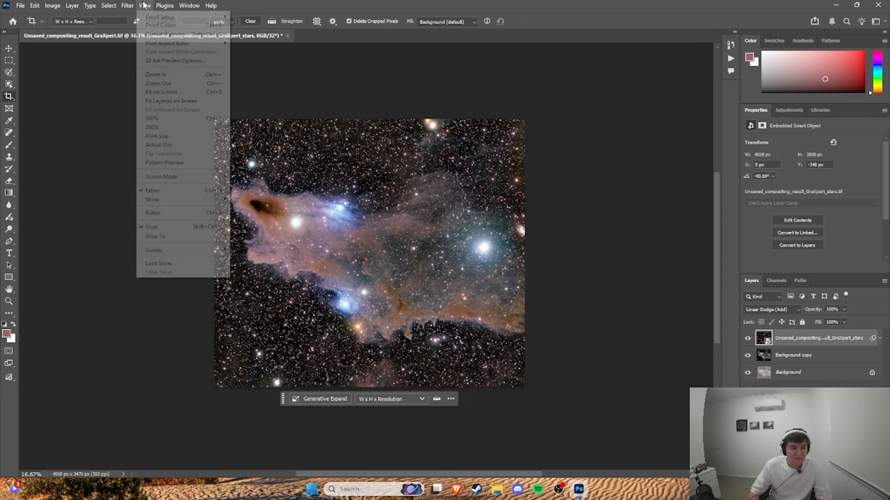
click(127, 5)
click(138, 76)
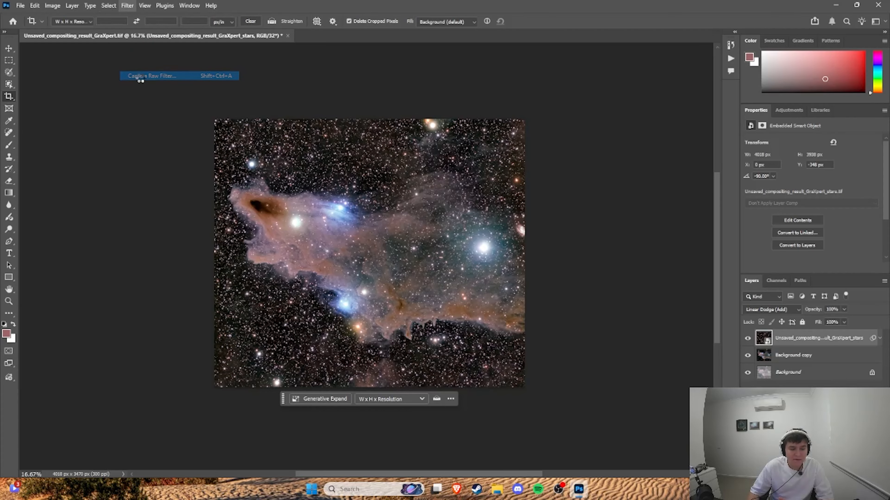
scroll(743, 269, down, 15)
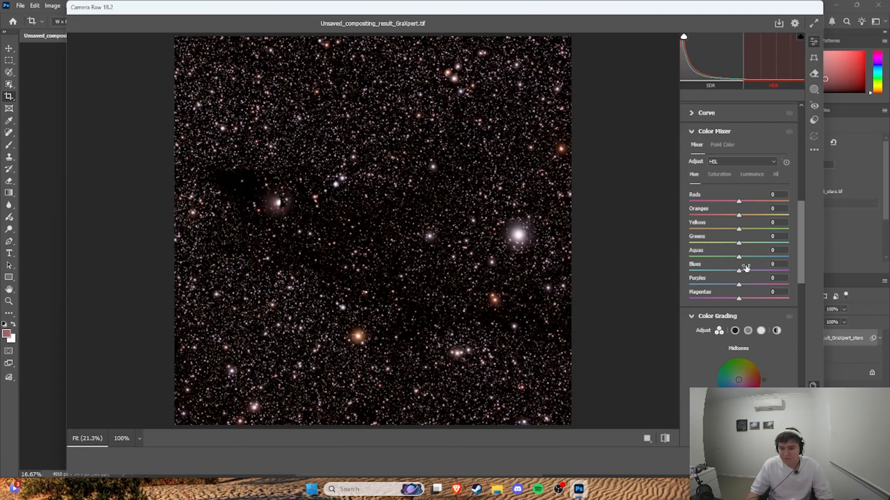
scroll(691, 195, up, 12)
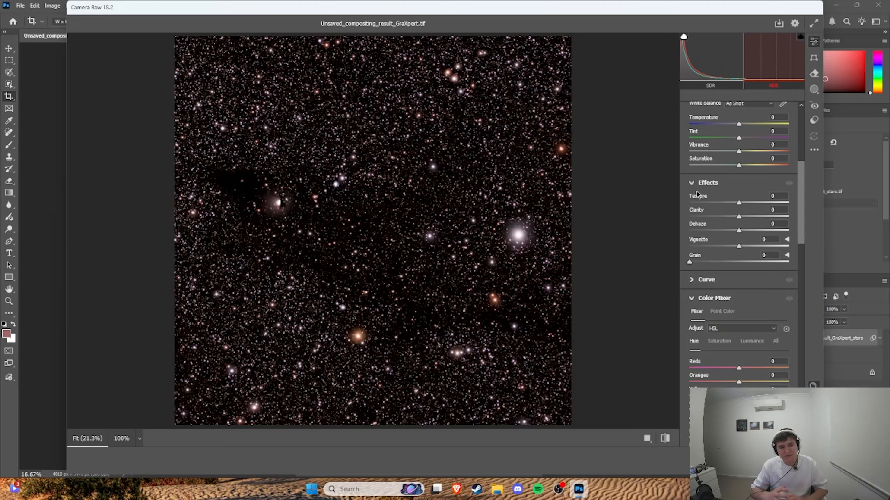
drag(739, 202, 788, 202)
click(786, 196)
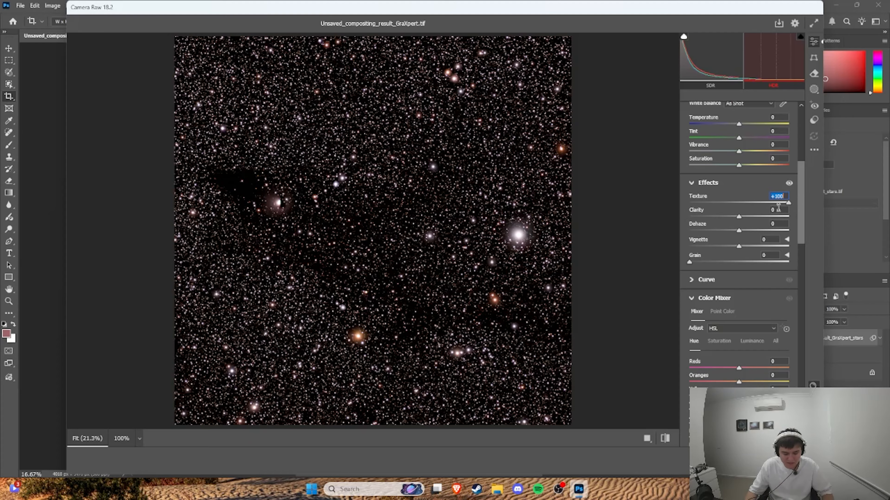
Step: Set noise reduction and color noise reduction to 100 in this second Camera Raw pass and apply it
scroll(725, 293, down, 10)
drag(769, 360, 791, 361)
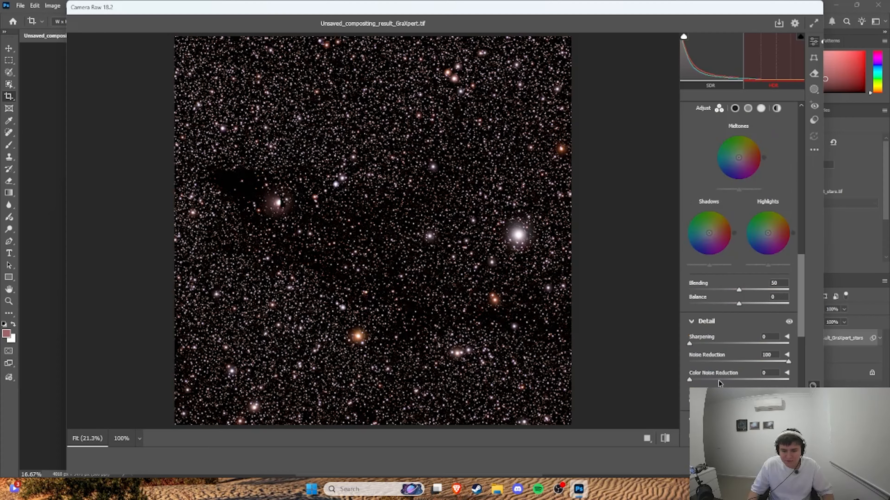
drag(694, 379, 834, 384)
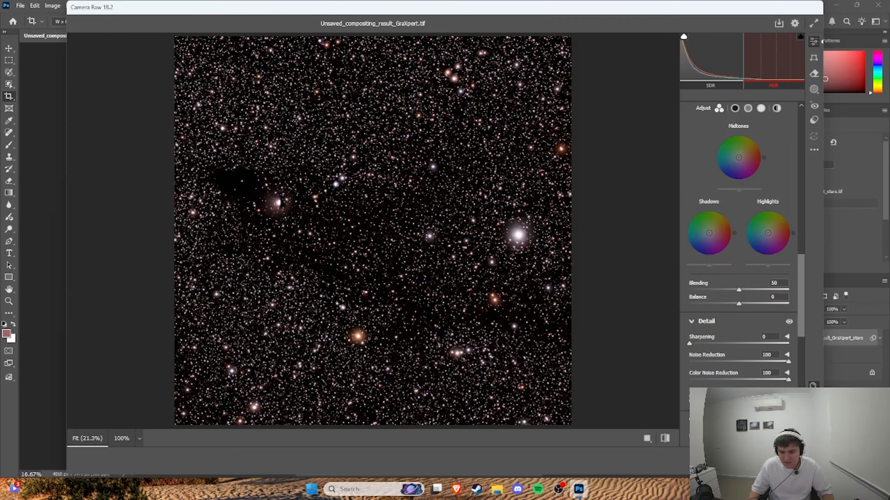
key(Return)
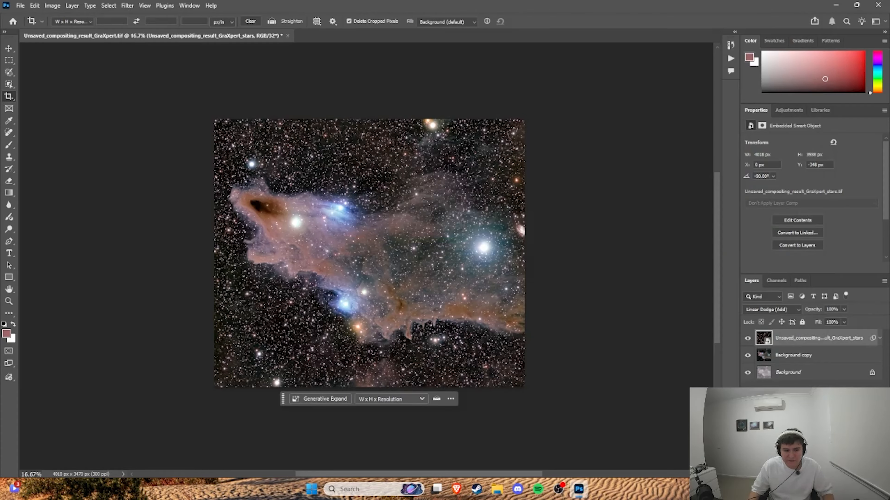
Step: Apply a third Camera Raw filter to the stars layer, adjusting its light settings to tone down the faint stars
click(128, 6)
click(177, 76)
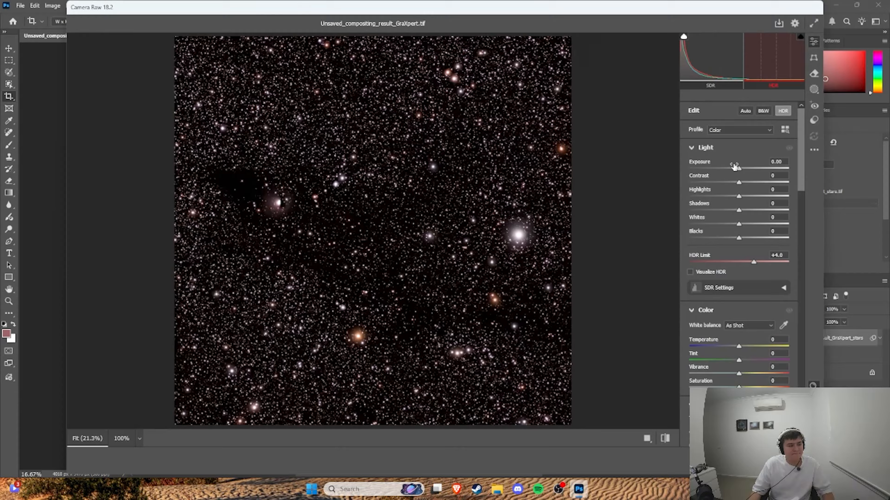
drag(744, 172, 796, 188)
click(800, 462)
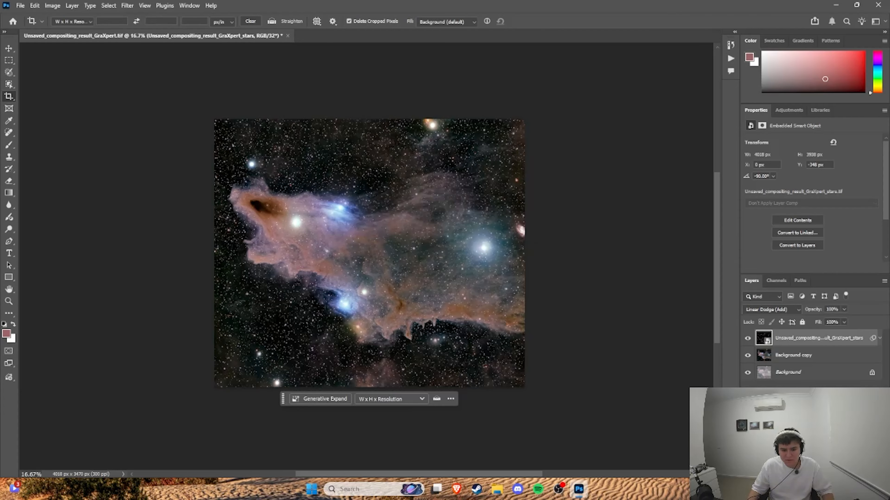
Step: Compare the edited nebula with the reference image on Telescope Live and return to Photoshop
key(alt+Tab)
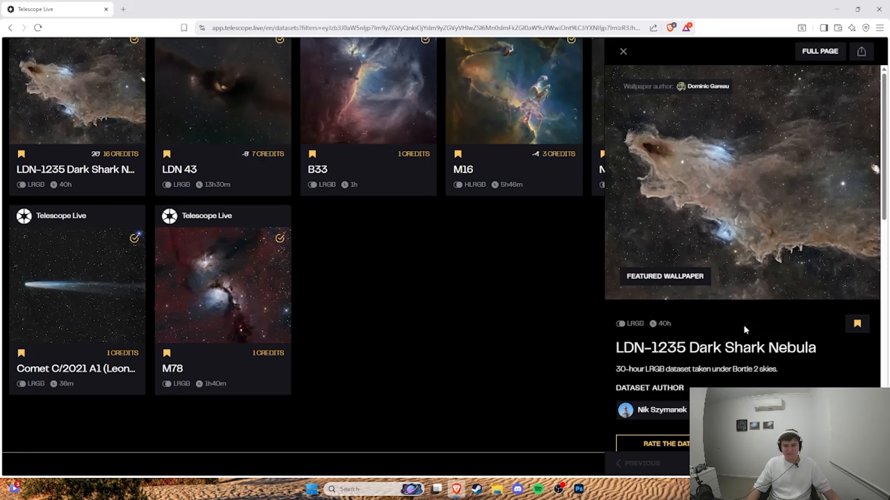
key(alt+Tab)
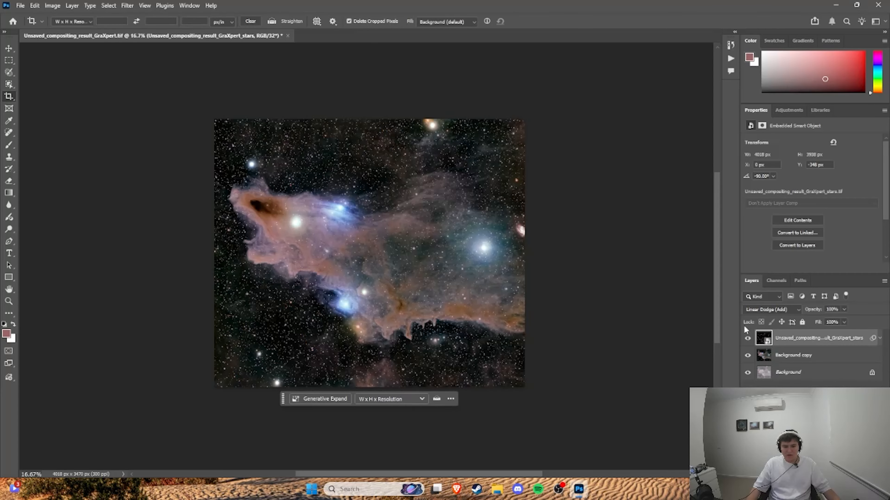
Step: Start a Camera Raw filter on the Background copy layer with exposure +0.55 and contrast and blacks at 0
click(793, 355)
click(127, 5)
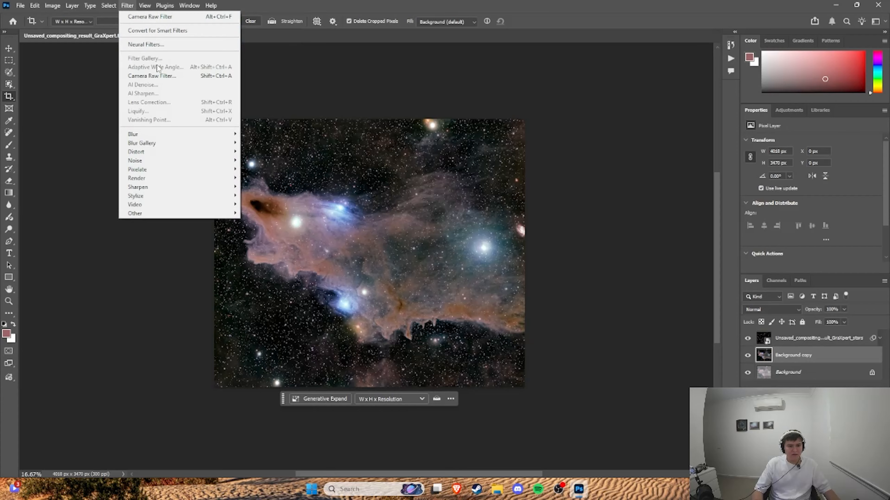
click(153, 75)
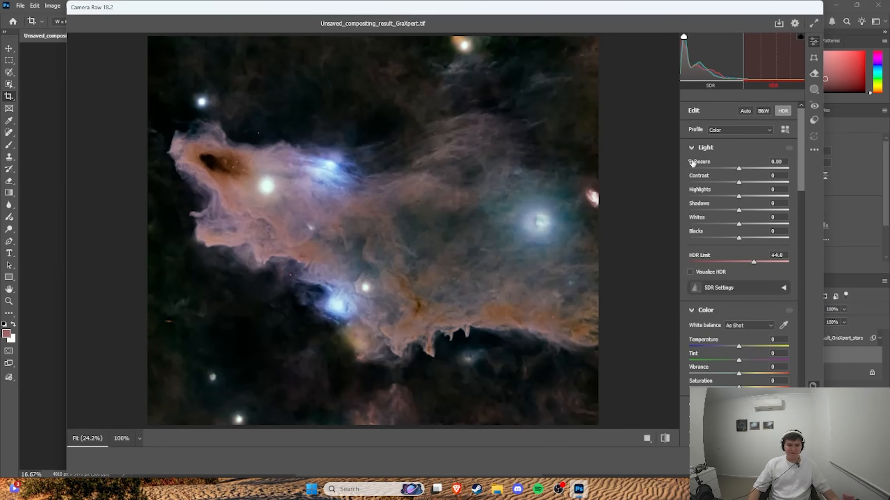
mouse_move(738, 169)
mouse_down()
mouse_move(724, 171)
mouse_move(741, 169)
mouse_move(749, 184)
mouse_move(738, 183)
mouse_up()
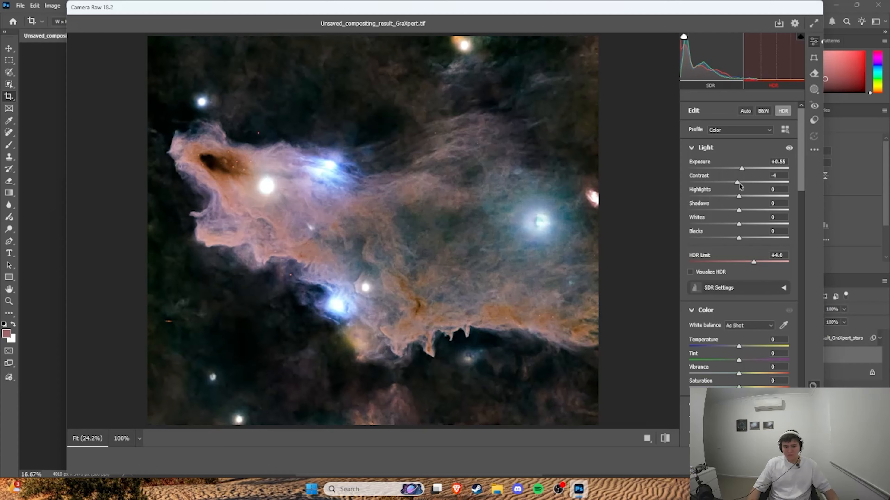
text(0)
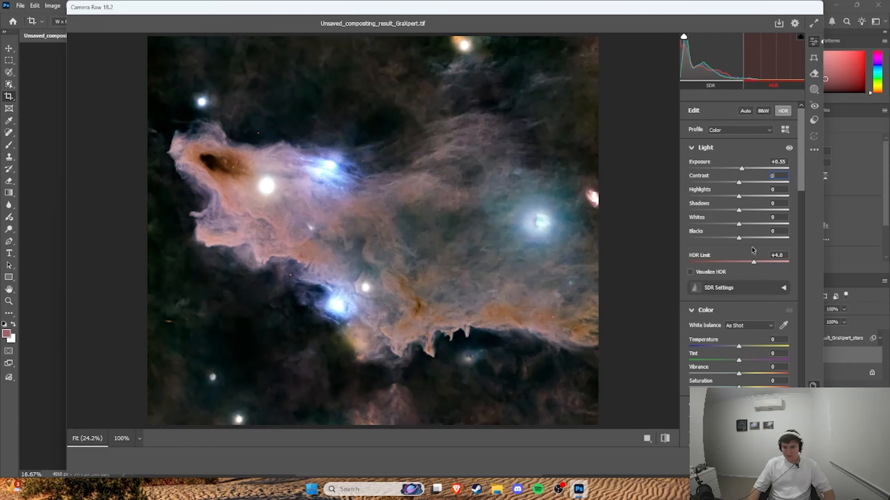
drag(739, 239, 716, 238)
double_click(715, 238)
Step: Set tint to -15, temperature to 0, saturation to -40 and vibrance to -5 for the nebula layer
scroll(740, 250, down, 3)
drag(739, 248, 742, 237)
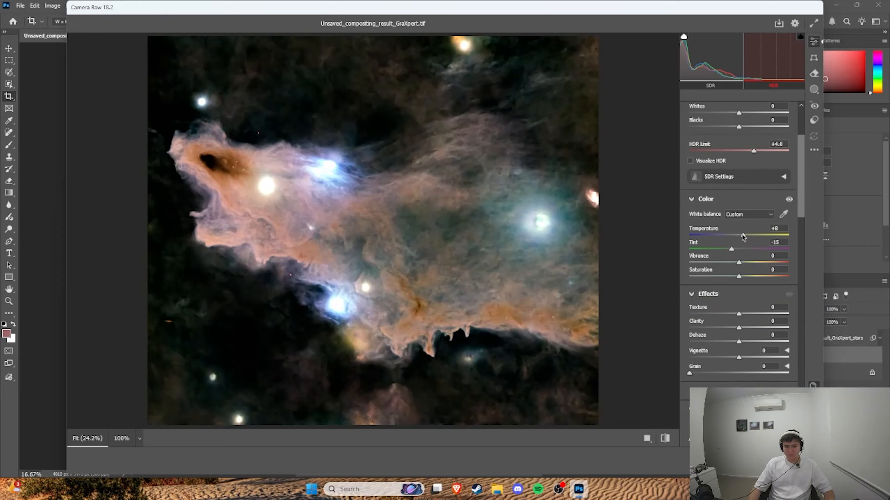
double_click(743, 237)
drag(739, 277, 719, 277)
drag(739, 262, 726, 262)
scroll(740, 280, down, 2)
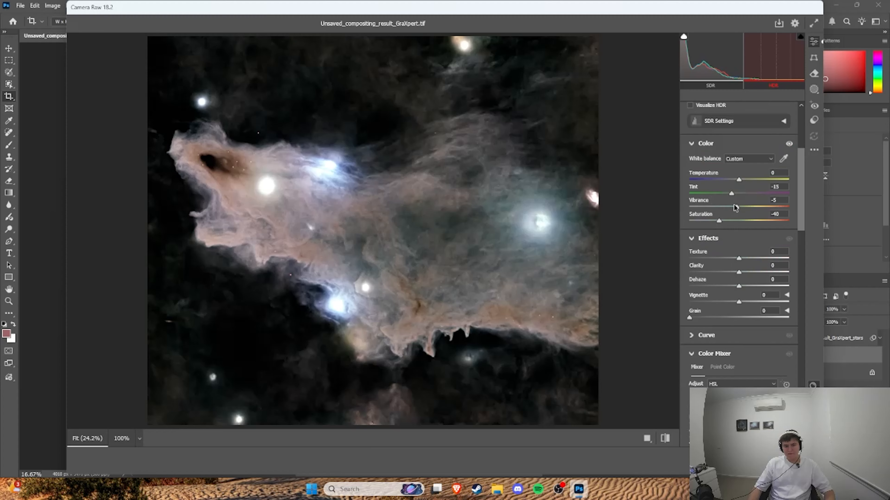
Step: Set the nebula layer's texture to +100 and toggle the effects visibility to compare the result
scroll(734, 207, down, 2)
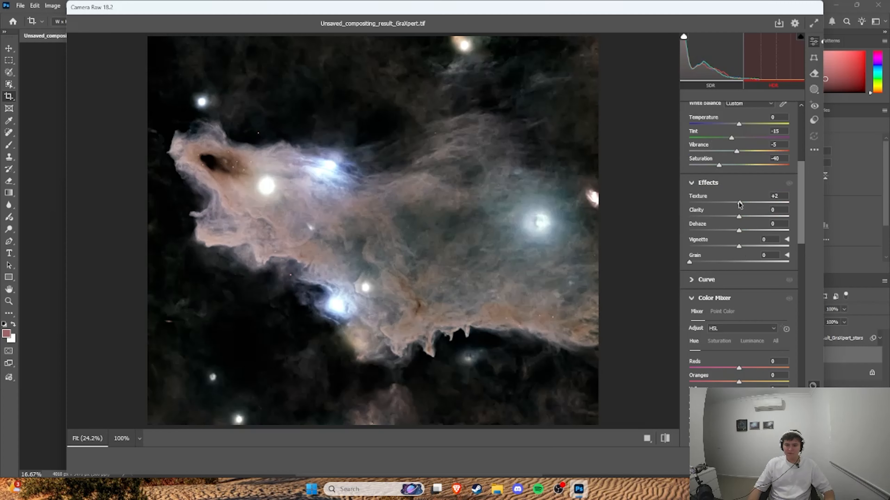
mouse_move(739, 202)
mouse_down()
mouse_move(791, 201)
mouse_move(754, 203)
mouse_up()
scroll(754, 211, down, 8)
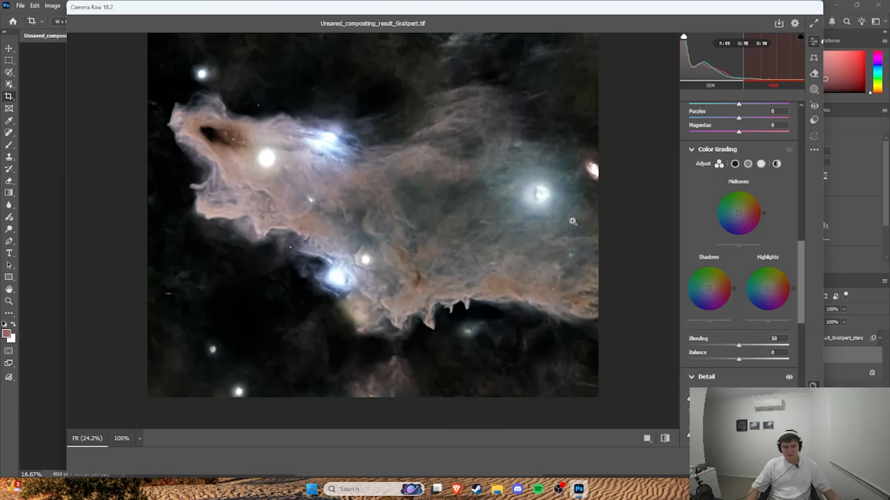
scroll(732, 226, up, 8)
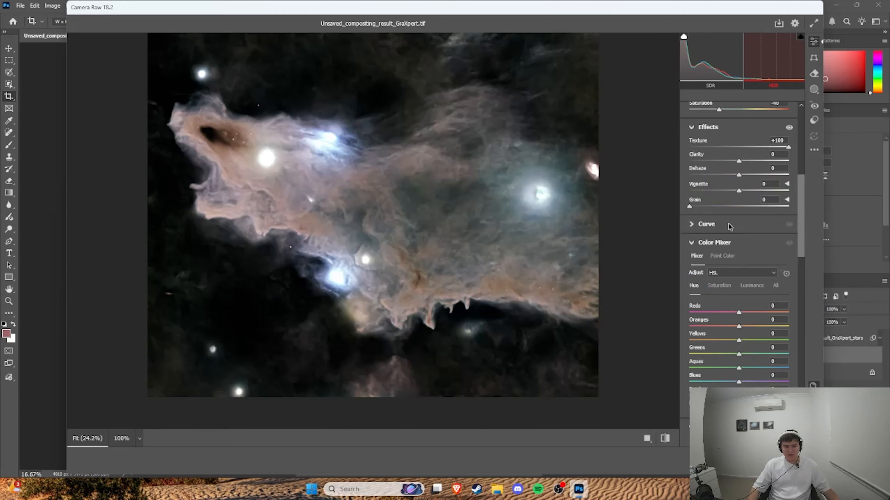
click(790, 129)
Step: Set noise reduction to 40 and color noise reduction to 100, try a high red primary saturation, and apply the filter
scroll(753, 228, down, 10)
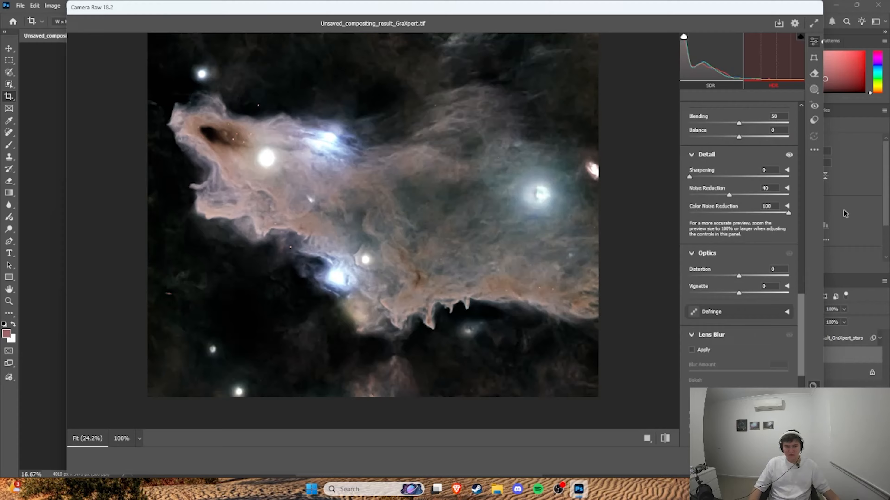
scroll(757, 245, down, 3)
scroll(757, 245, down, 2)
drag(739, 353, 788, 354)
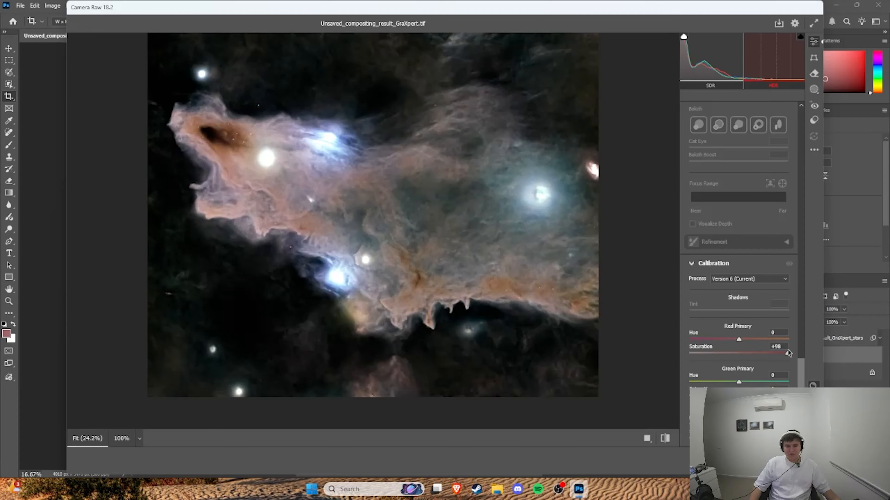
click(800, 462)
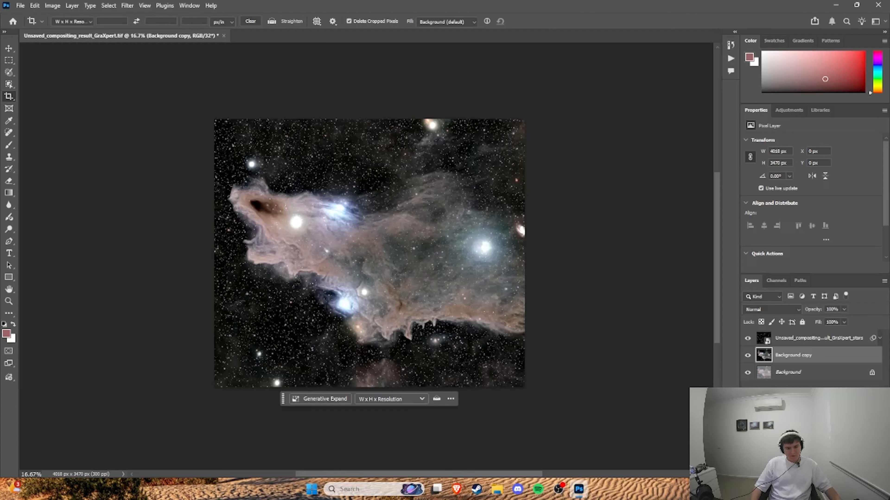
click(800, 442)
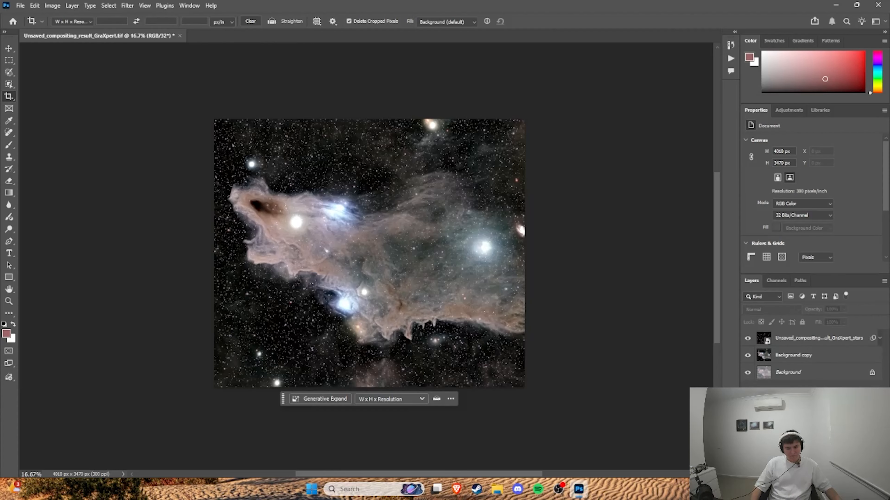
Step: Apply another Camera Raw filter to the Background copy layer, adjusting the tint and raising the saturation slightly
click(793, 357)
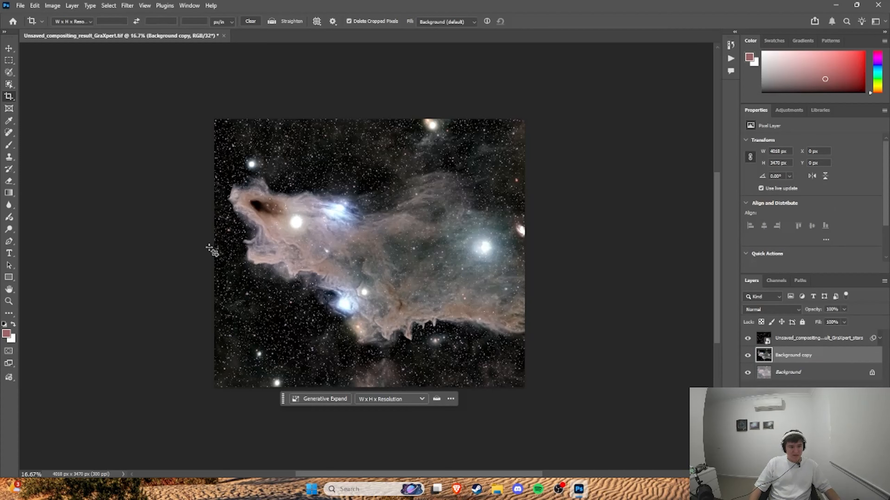
click(812, 366)
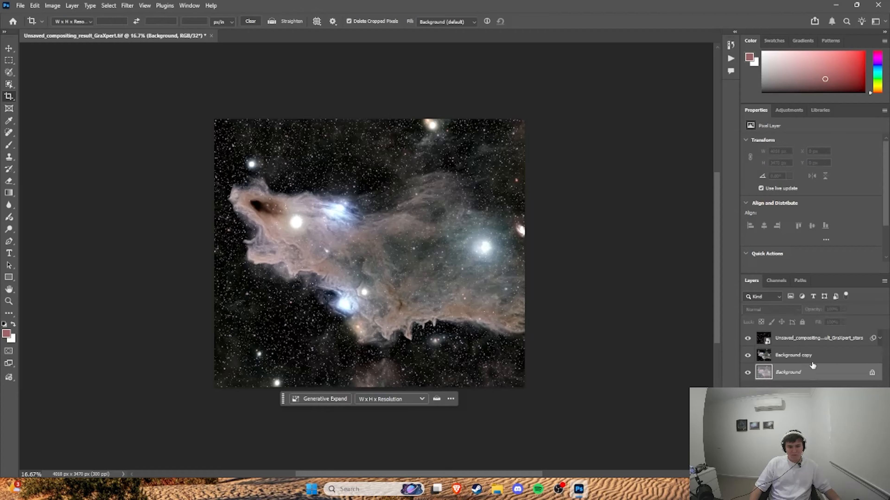
click(812, 359)
click(127, 5)
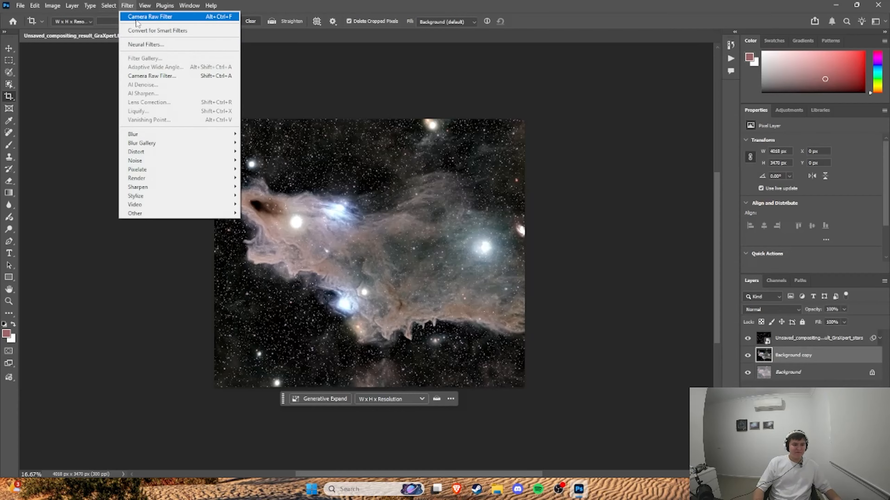
click(137, 18)
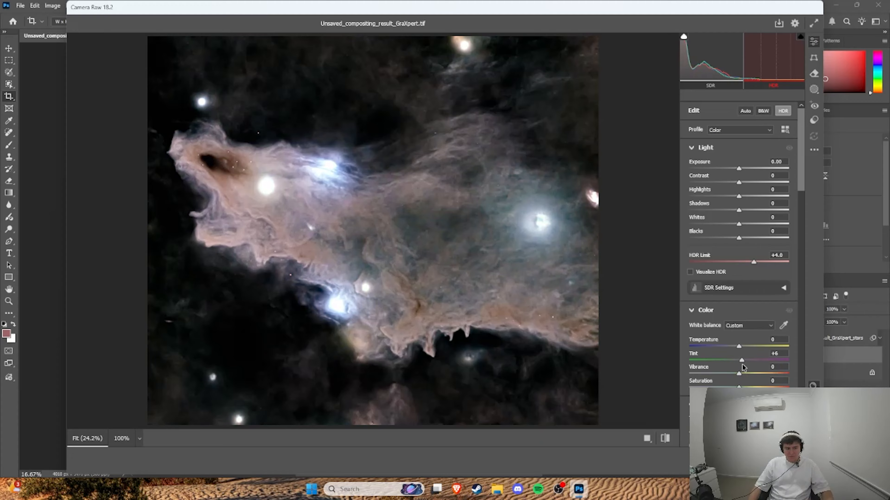
drag(739, 361, 737, 348)
scroll(739, 364, down, 2)
drag(739, 332, 742, 333)
click(799, 462)
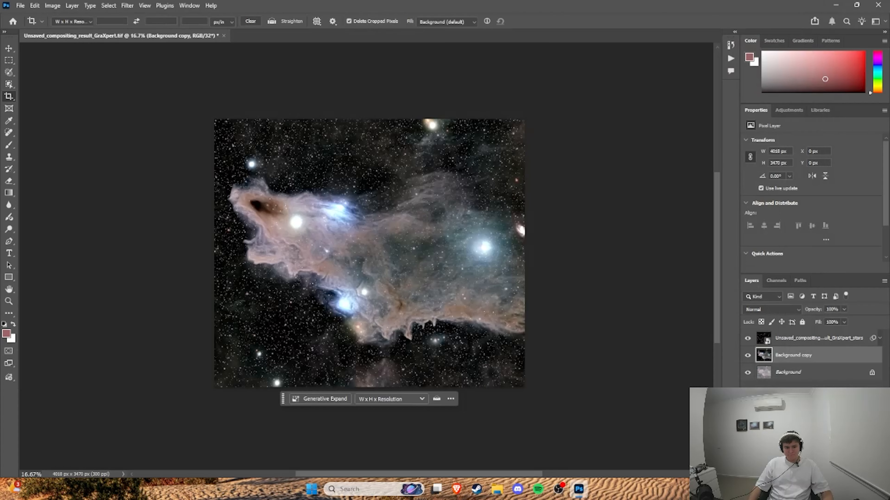
click(52, 5)
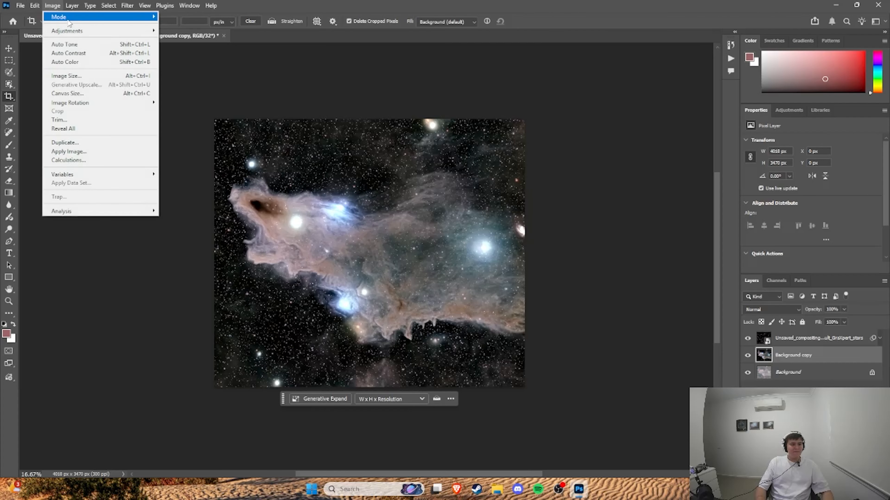
mouse_move(70, 31)
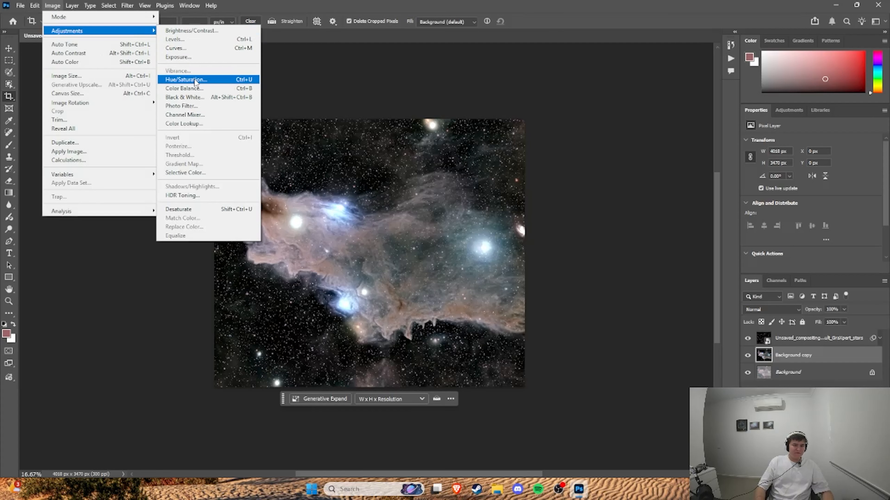
click(196, 89)
drag(633, 174, 658, 178)
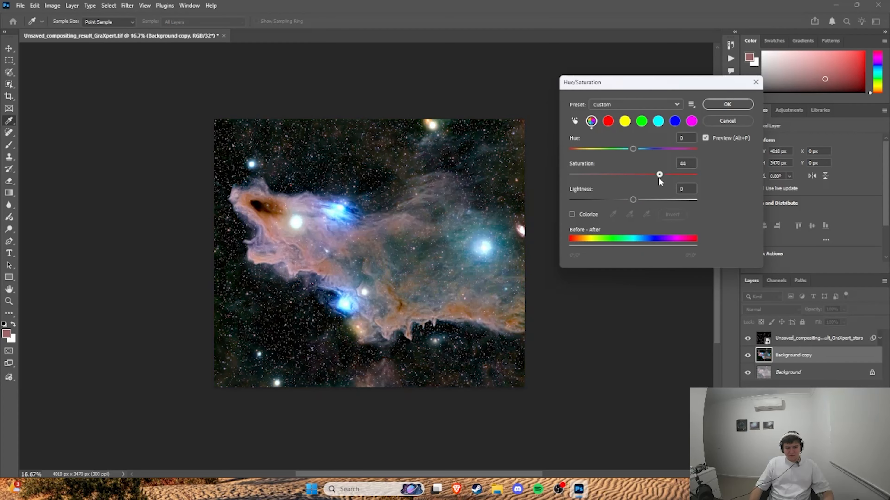
click(608, 121)
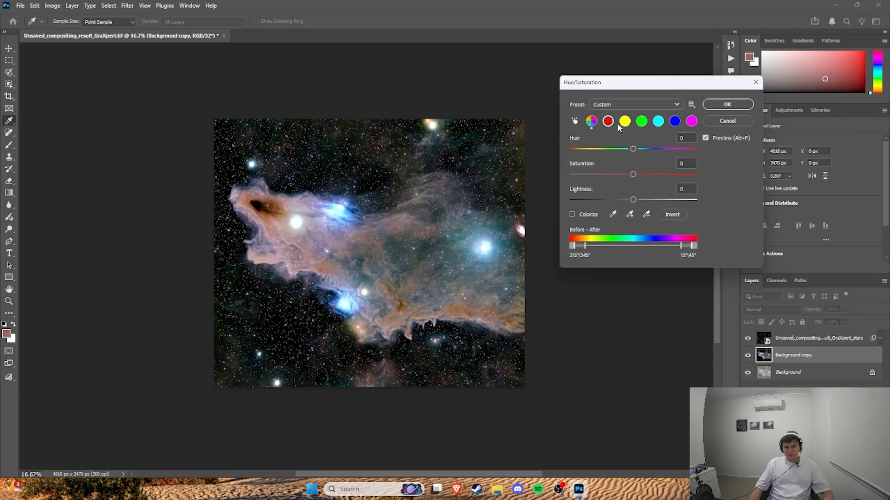
click(720, 120)
key(c)
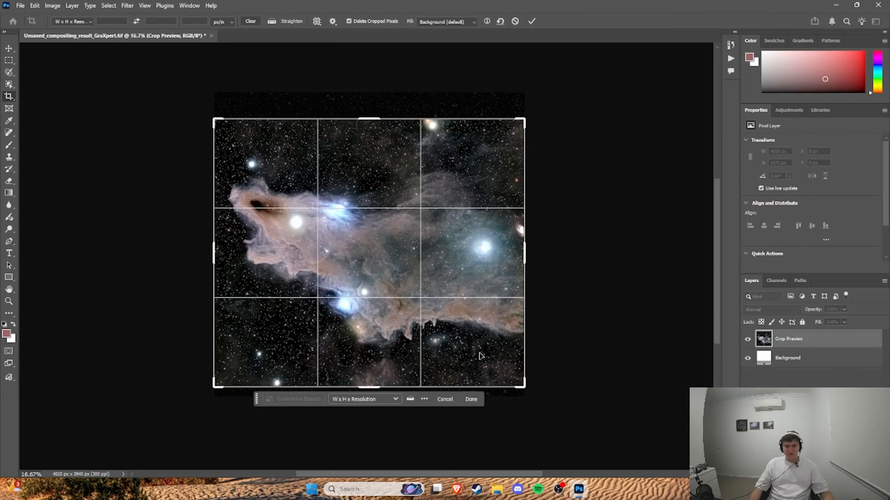
click(472, 399)
Step: Open Camera Raw on the Background copy layer again and set the calibration's red primary saturation to +100
key(ctrl+shift+a)
scroll(704, 209, down, 15)
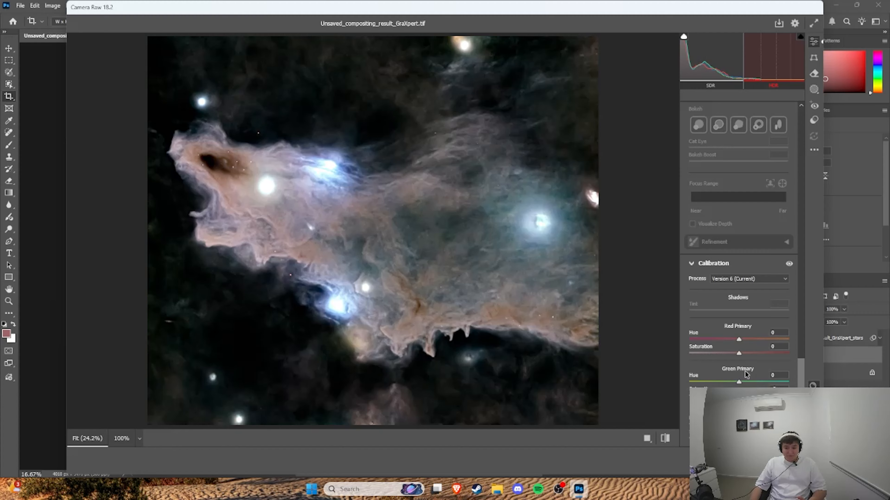
drag(738, 353, 802, 355)
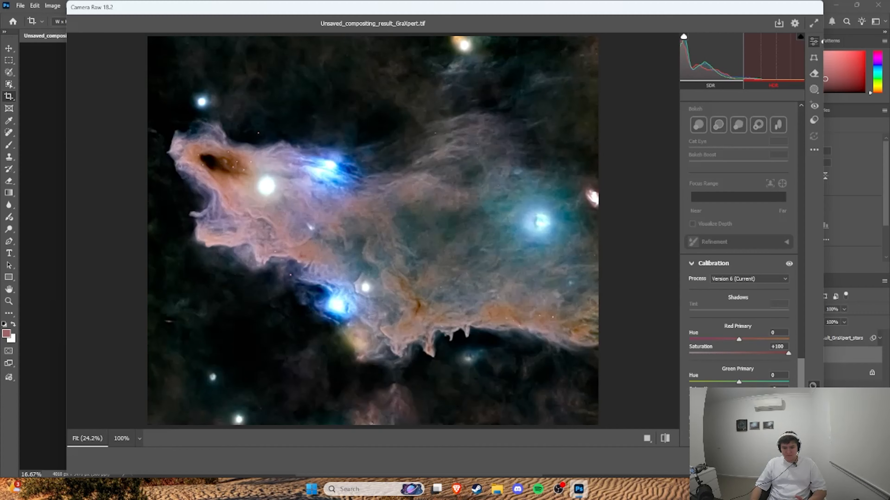
Step: Add moderate noise reduction to the nebula layer and apply the Camera Raw filter
scroll(737, 239, up, 20)
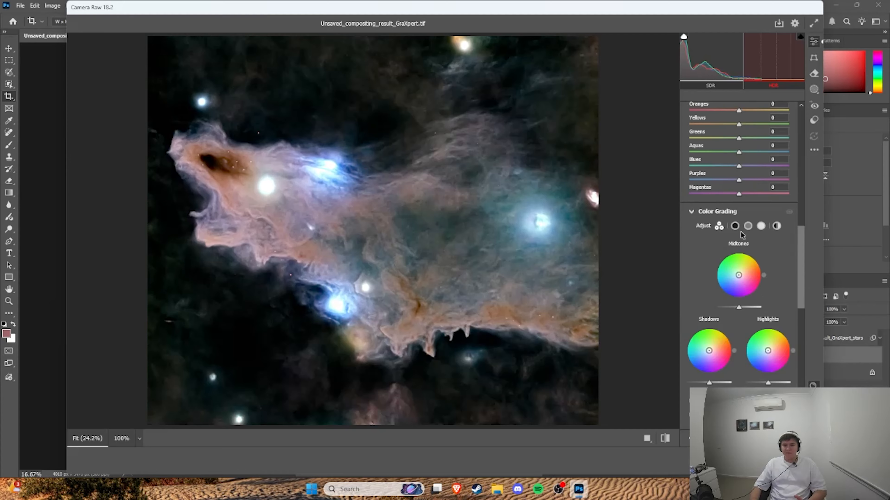
scroll(738, 246, down, 10)
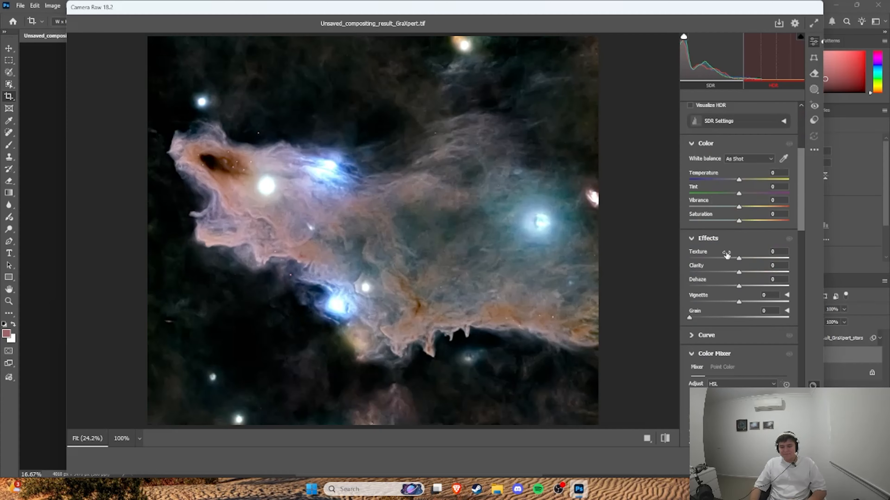
scroll(738, 285, down, 8)
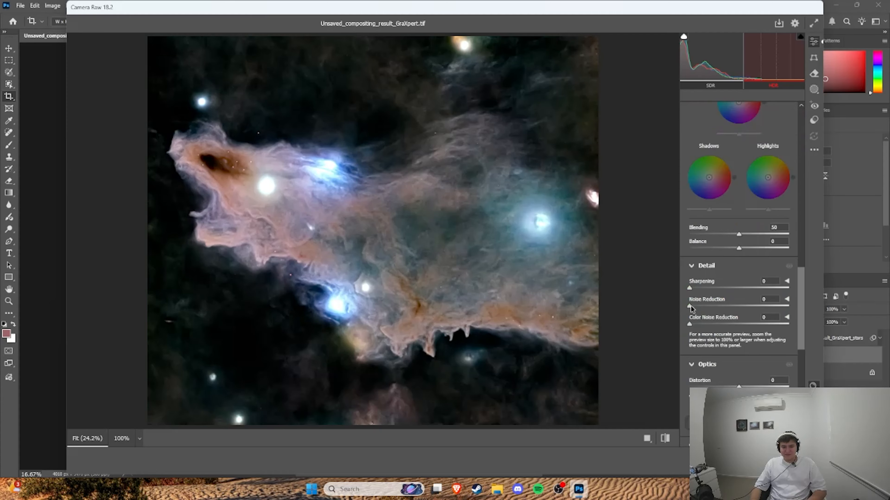
drag(690, 306, 717, 305)
scroll(736, 316, up, 10)
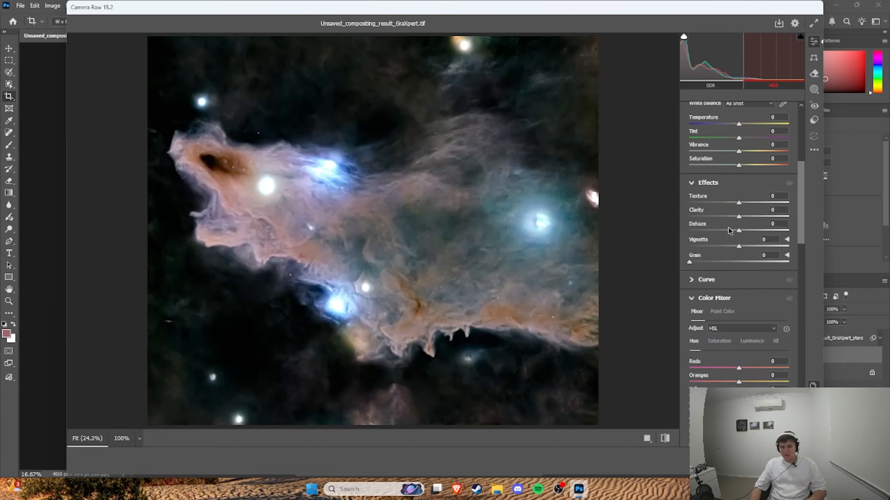
click(800, 461)
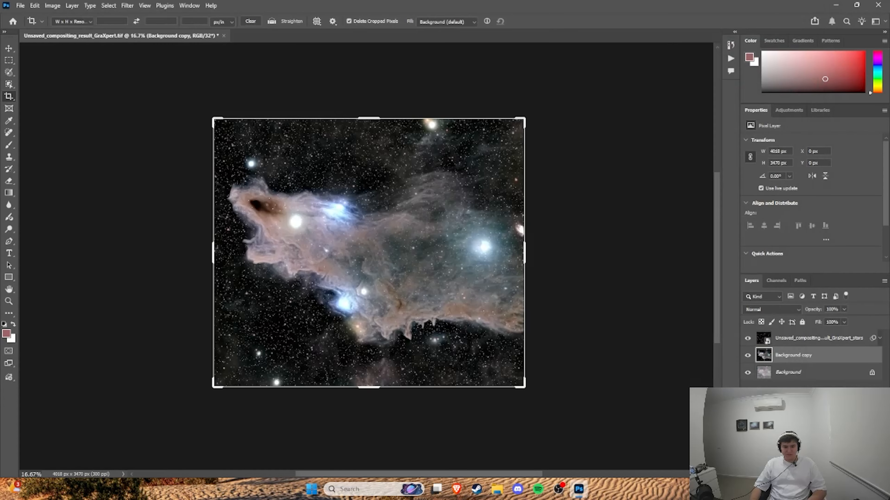
Step: Switch back and forth between Photoshop and the Telescope Live reference image to compare the nebula's colours and detail
key(alt+Tab)
key(alt+Tab)
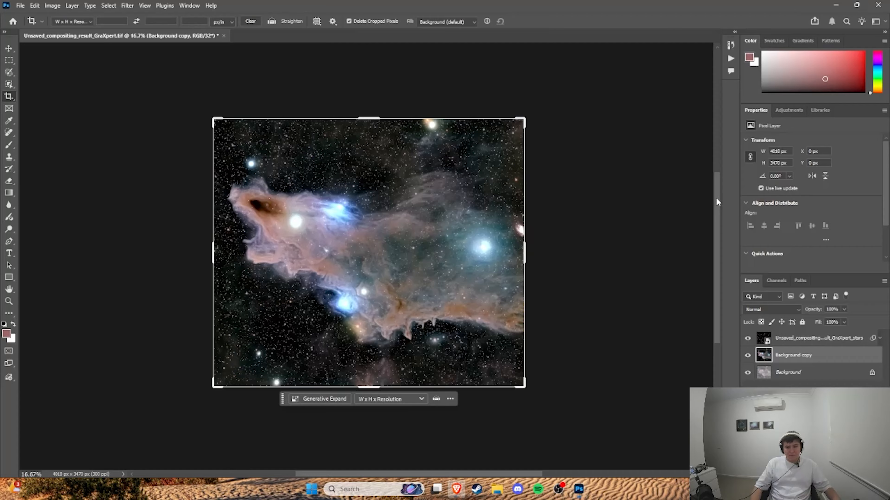
key(alt+Tab)
key(alt+Tab)
key(alt+Tab)
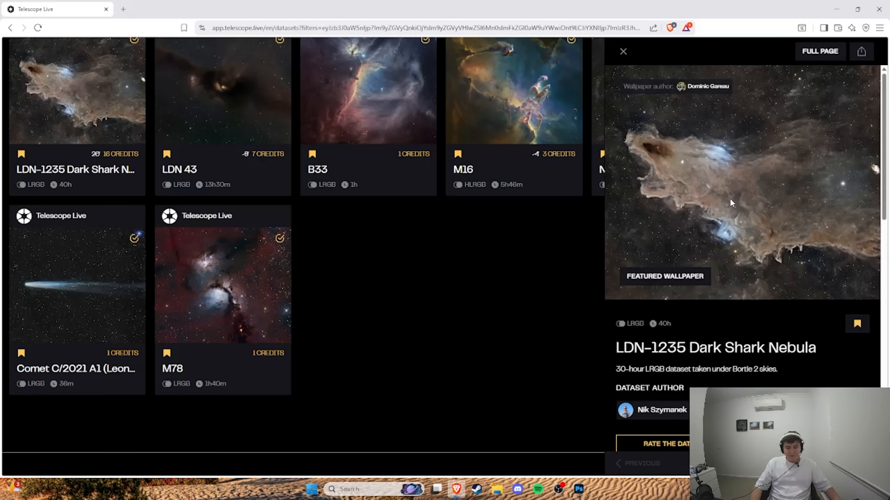
key(alt+Tab)
key(alt+Tab)
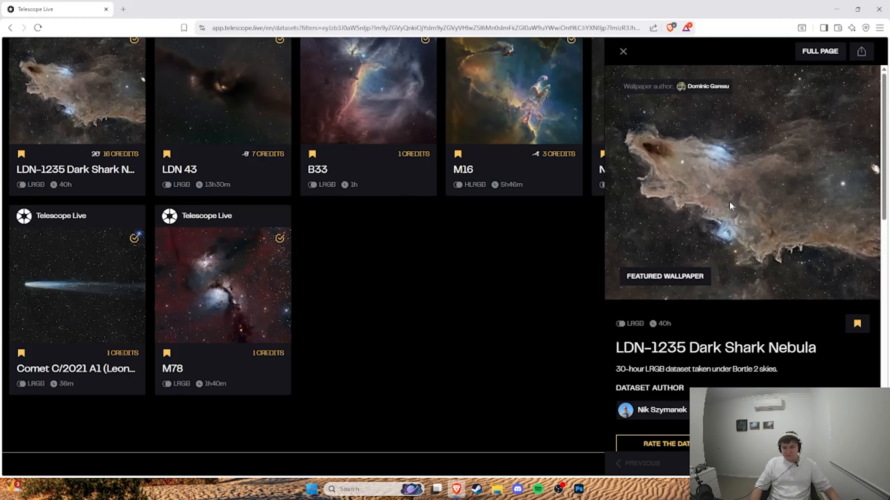
key(alt+Tab)
Step: Place the PNG White signature logo from the All Logo File Zip folder on drive D: onto the image and resize it
click(497, 489)
click(424, 363)
double_click(522, 141)
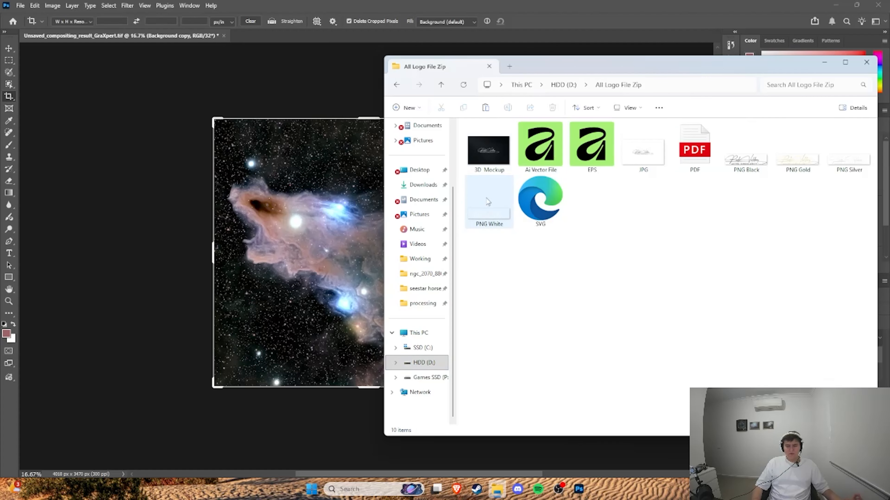
drag(490, 203, 328, 254)
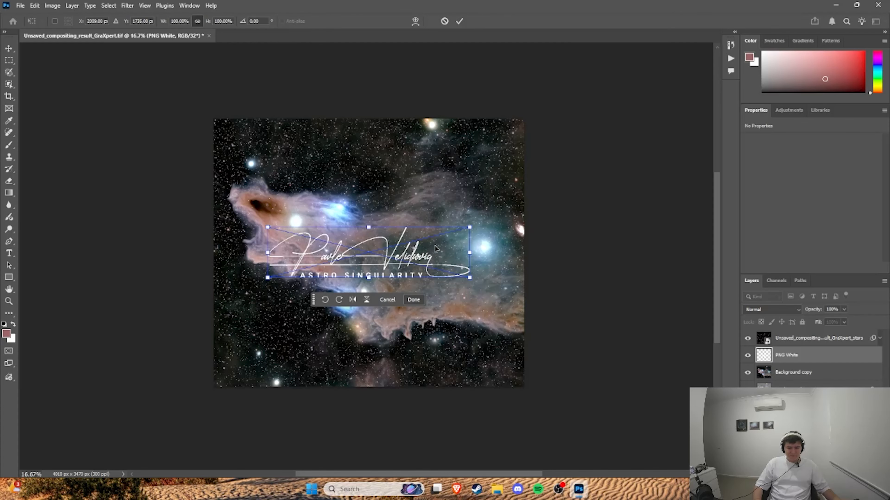
drag(471, 227, 397, 370)
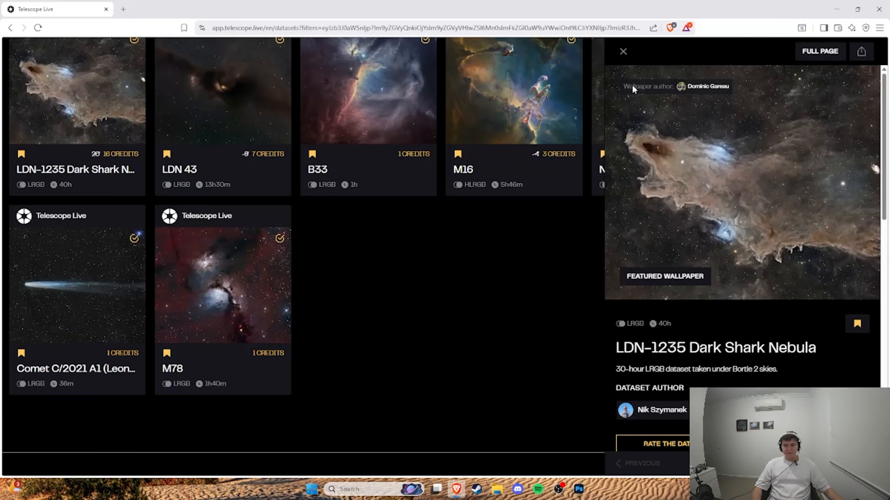
Step: Close the LDN-1235 Dark Shark Nebula dataset details on Telescope Live and open the site's dashboard
click(624, 52)
scroll(562, 83, up, 5)
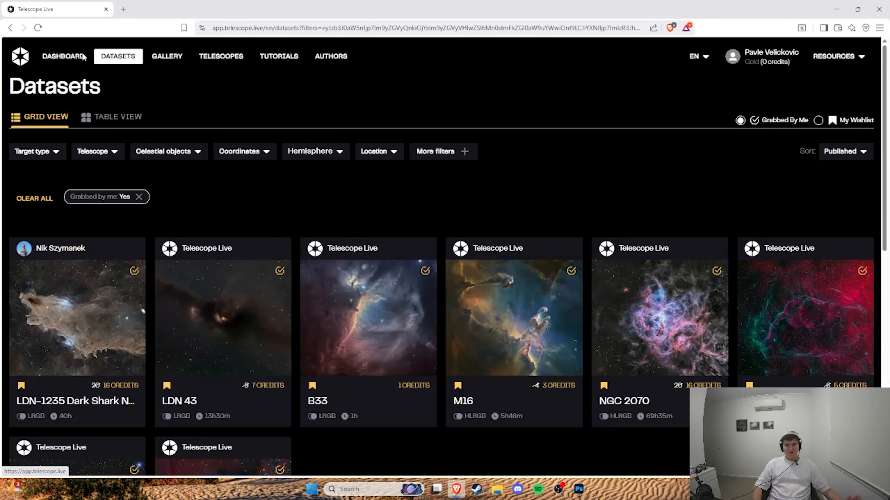
click(63, 56)
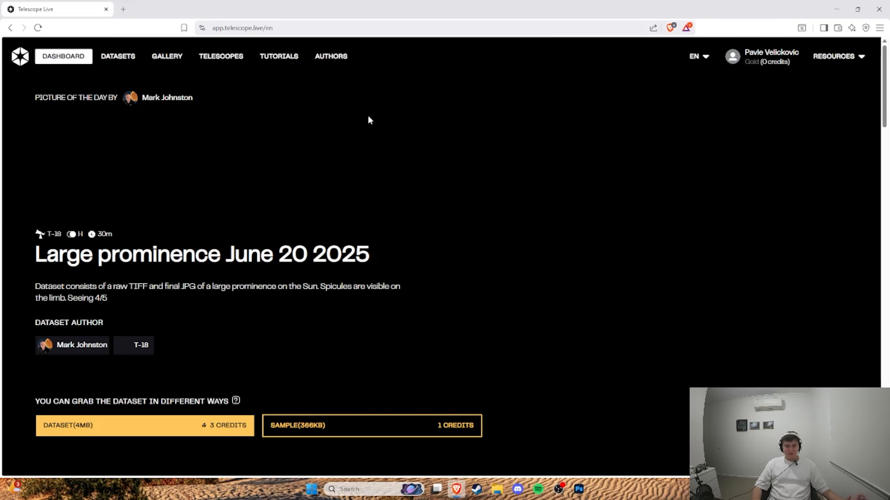